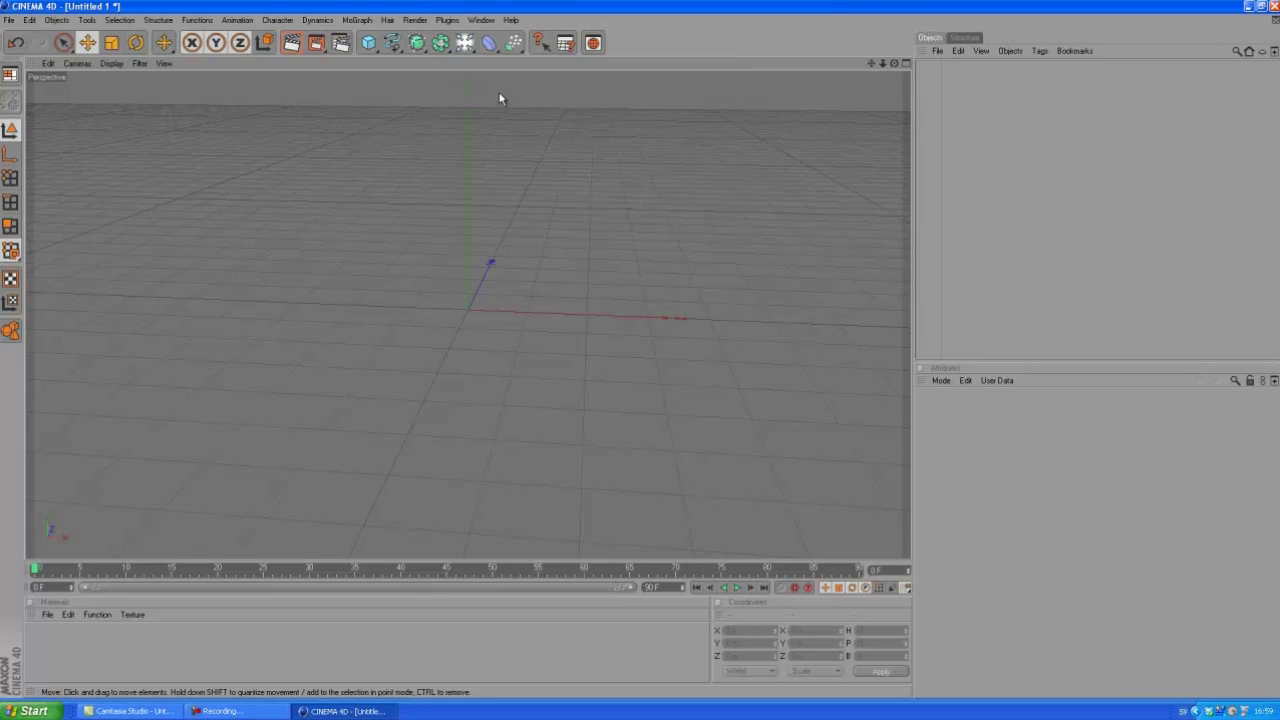
Create a MoGraph text object reading "PURE" with a depth of 90 m
click(357, 20)
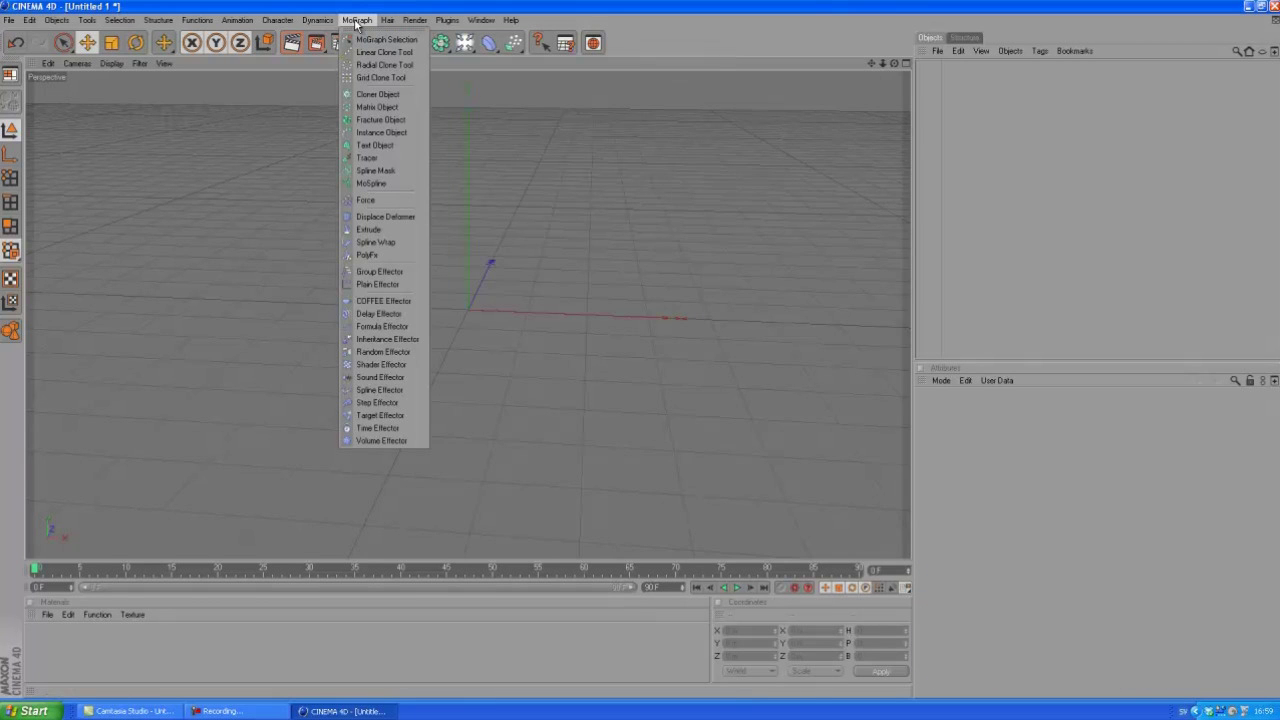
click(416, 145)
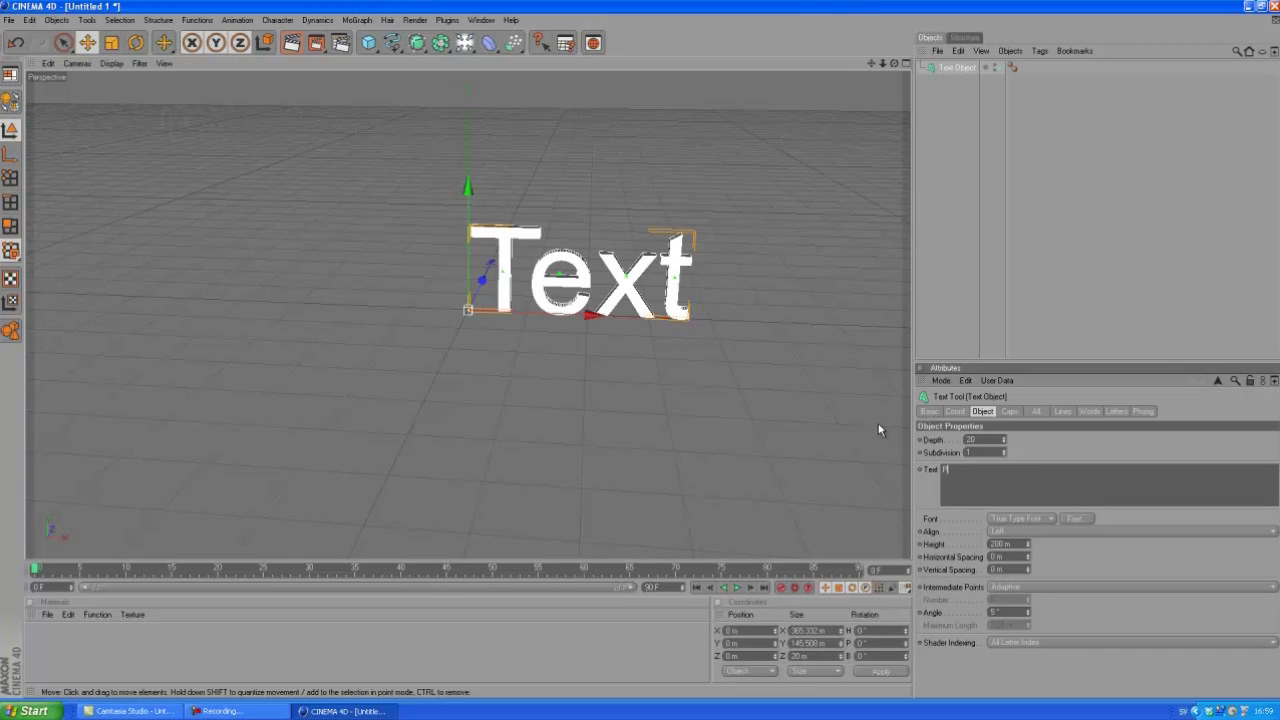
text(PURE)
key(Tab)
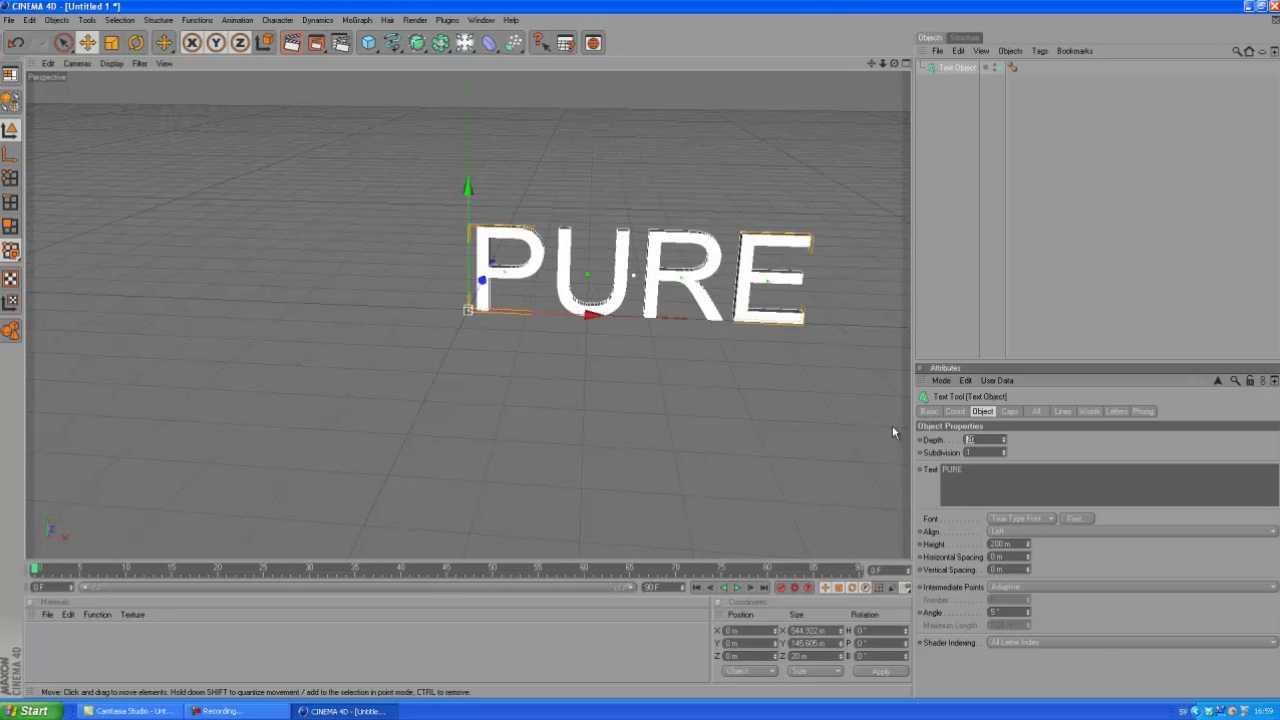
text(90)
key(Return)
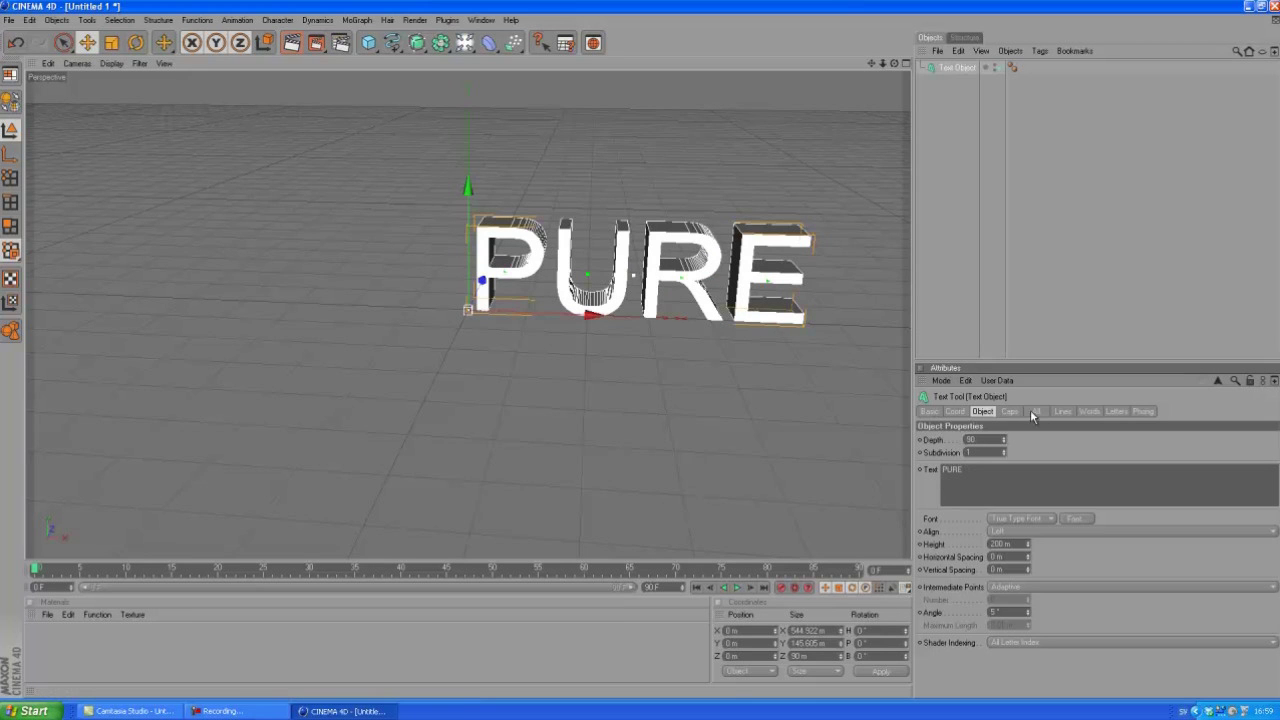
Align the PURE text to Middle and change its font from Arial to a wide, angular typeface
click(1060, 529)
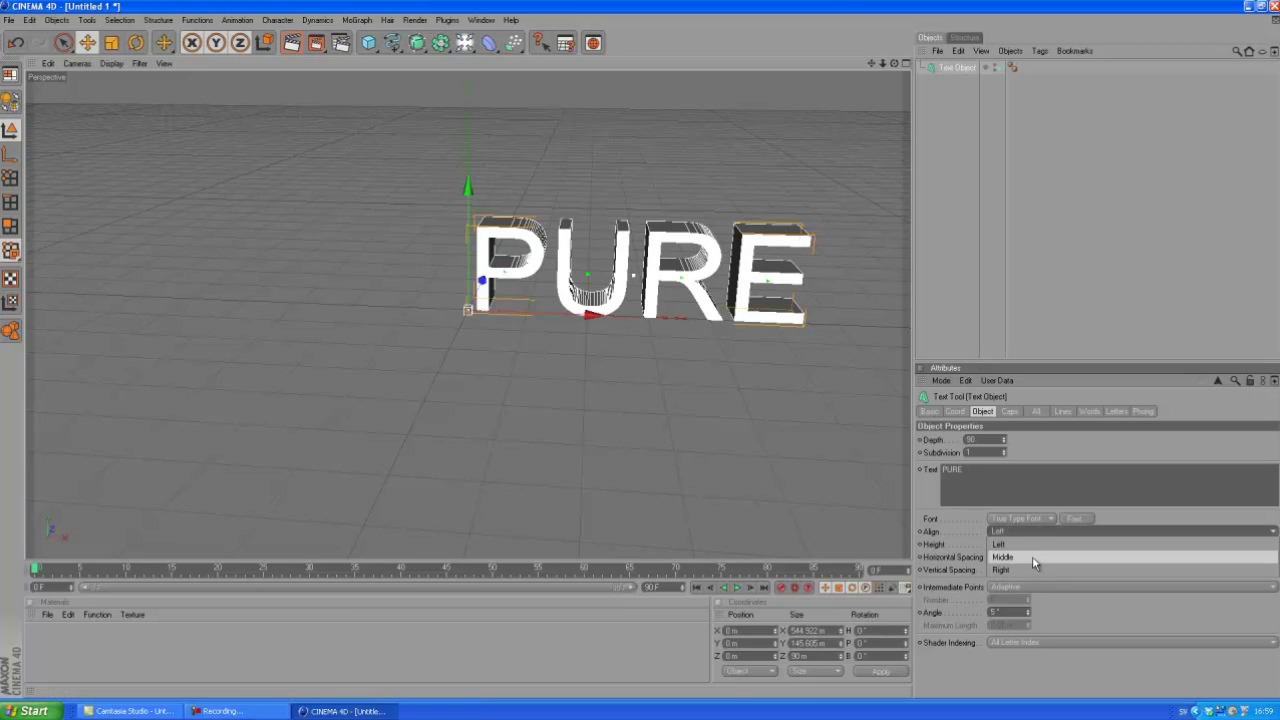
click(1032, 556)
click(1074, 518)
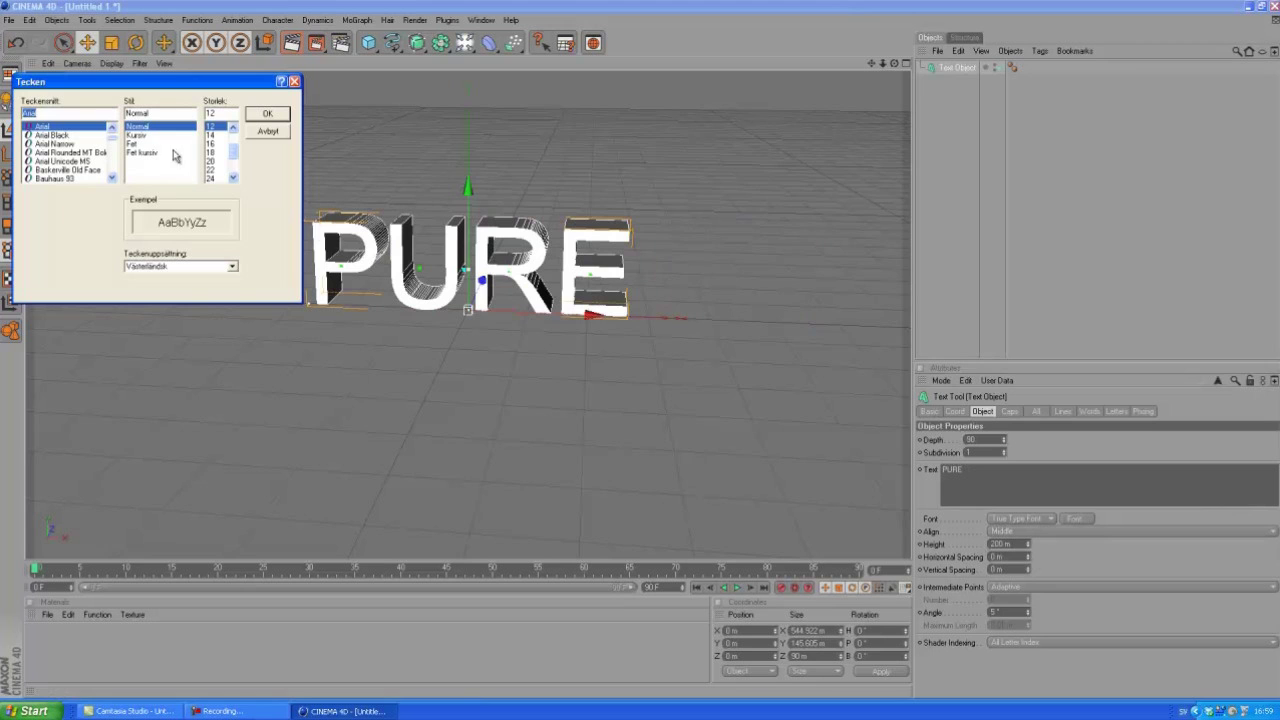
click(111, 177)
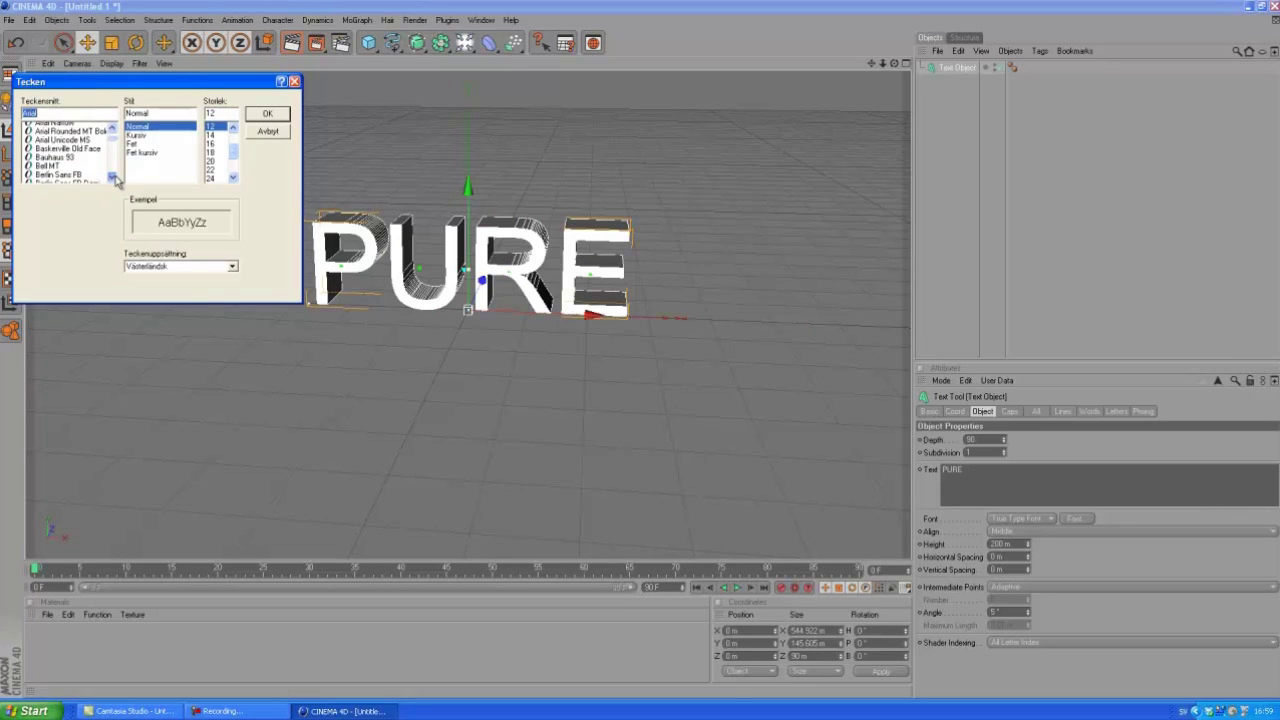
scroll(116, 180, down, 10)
text(e)
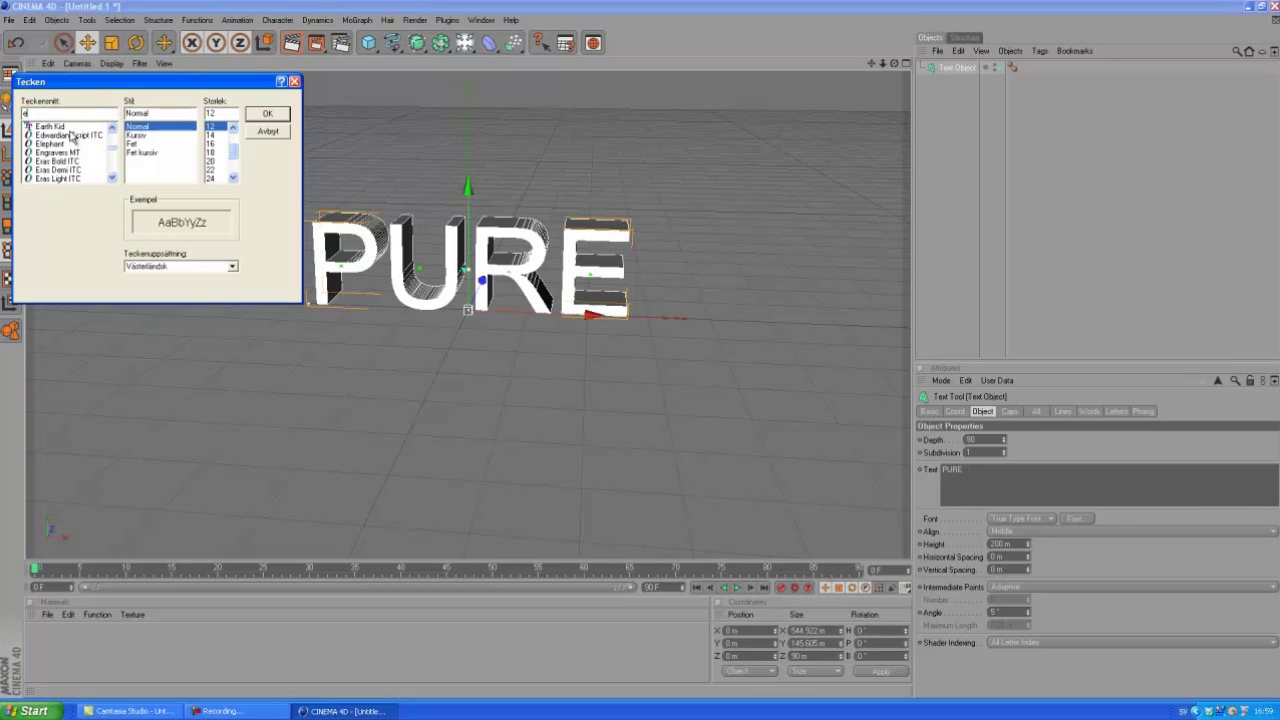
click(112, 177)
click(112, 177)
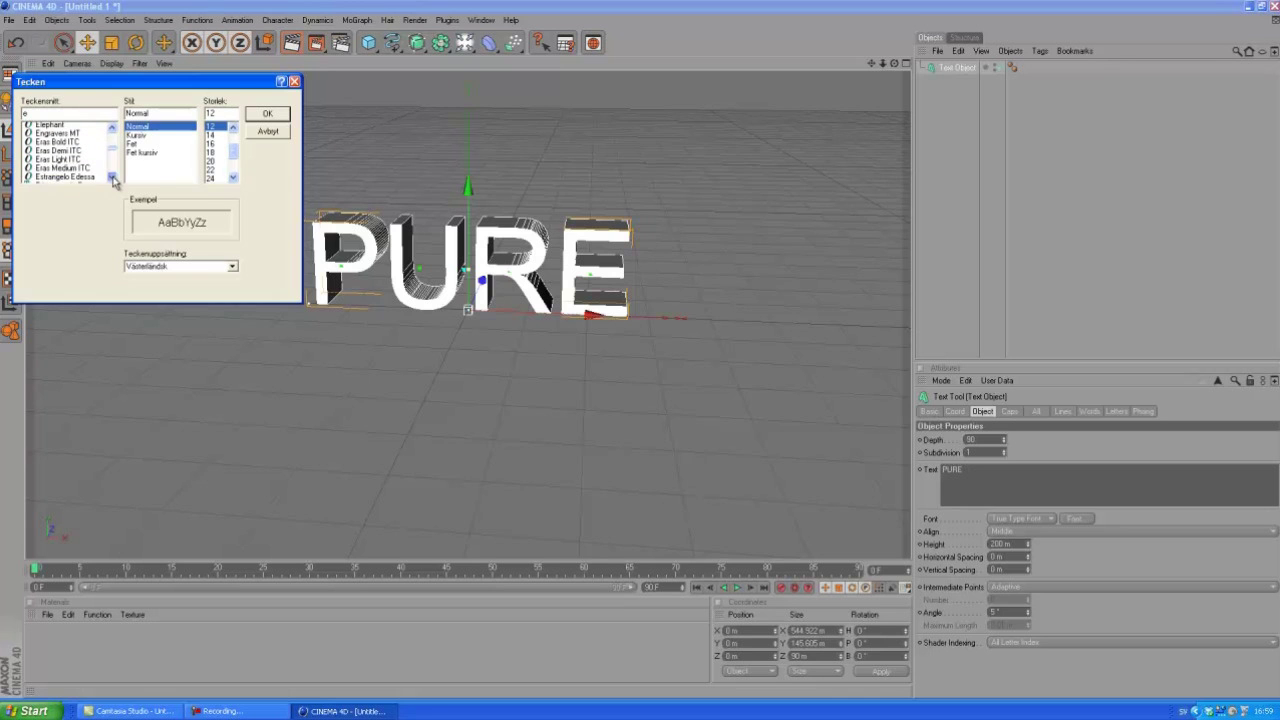
click(112, 177)
click(62, 177)
click(265, 113)
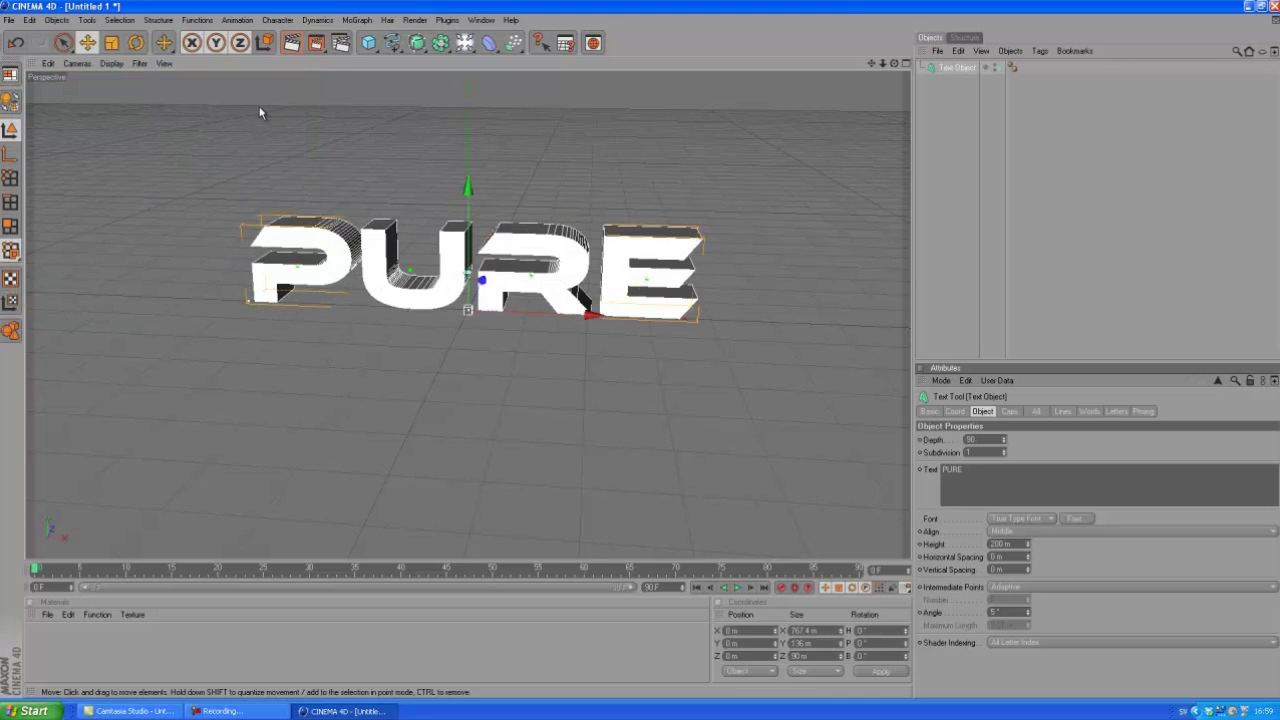
Give the text fillet caps at both start and end, each with 3 steps and a 4 m radius
click(1010, 412)
click(998, 440)
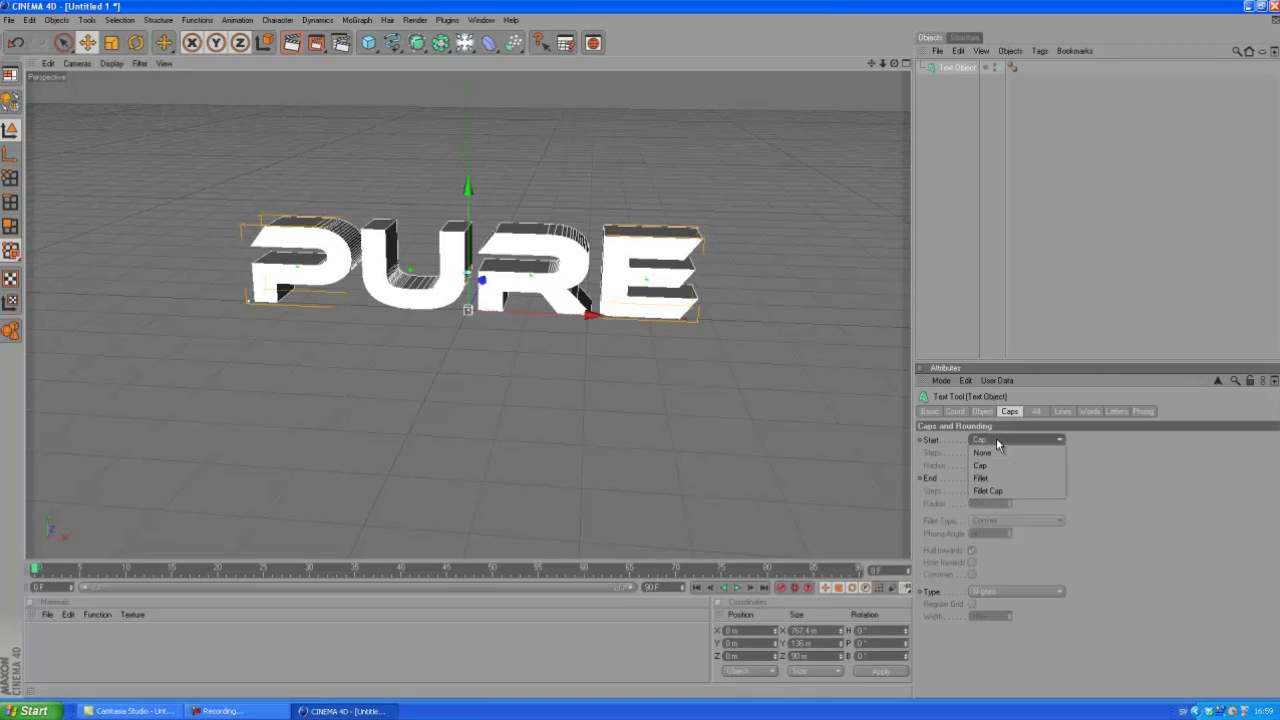
click(1016, 491)
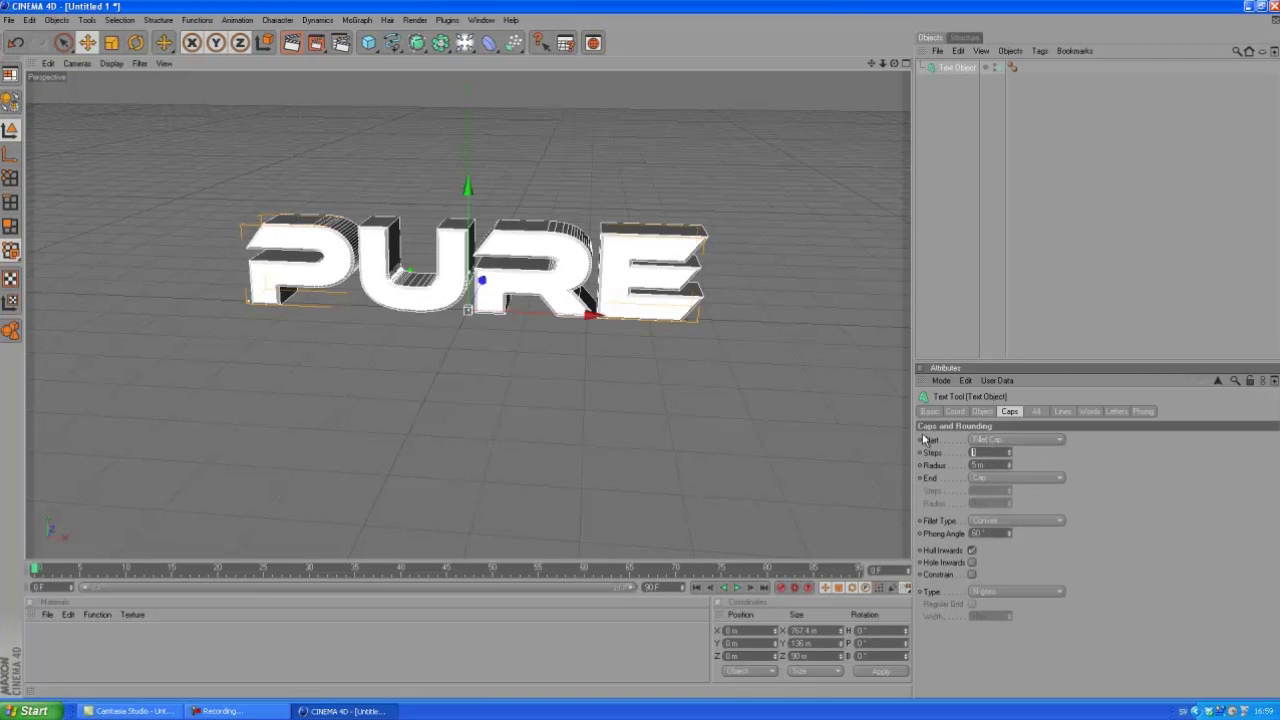
text(3)
key(Tab)
text(4)
key(Tab)
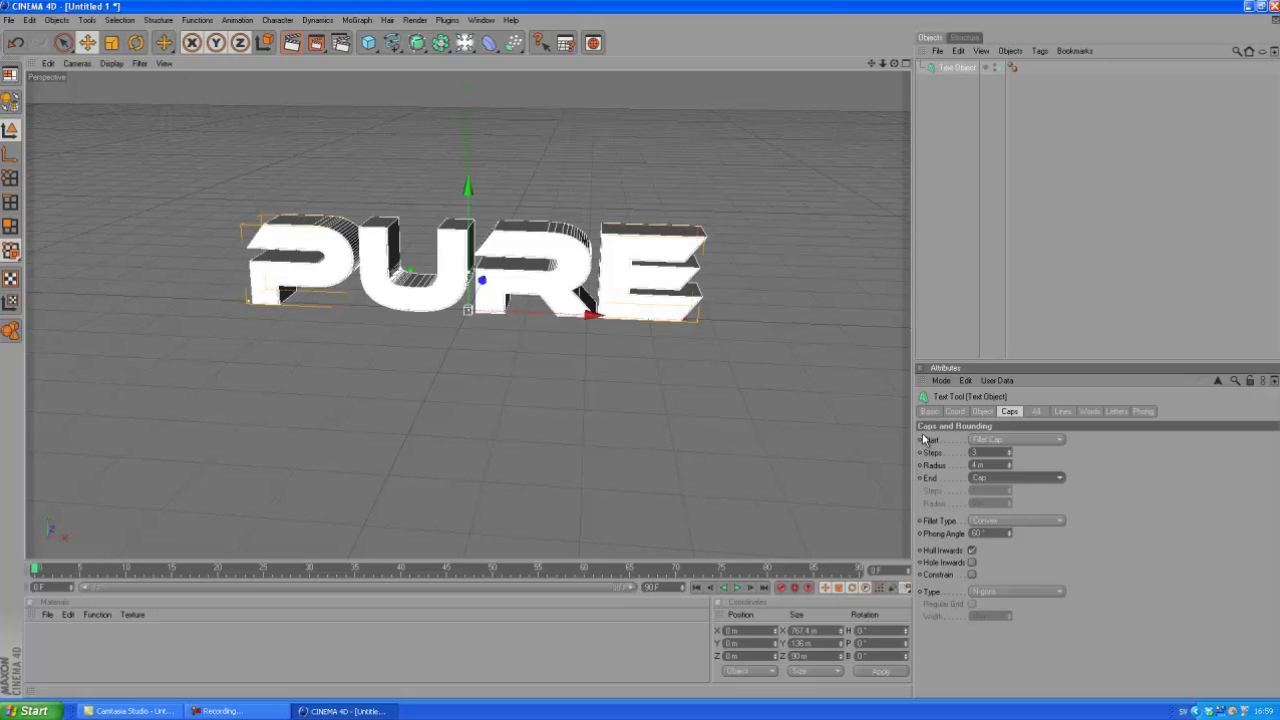
key(Down)
key(Tab)
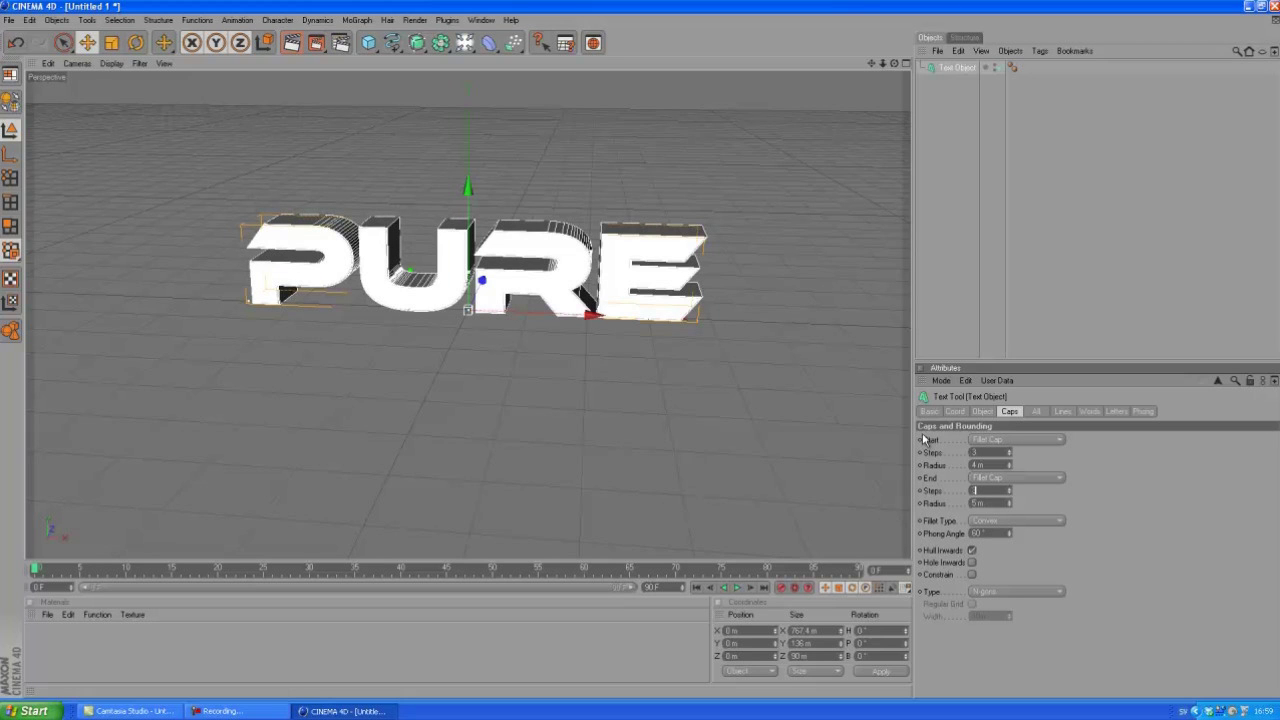
click(942, 236)
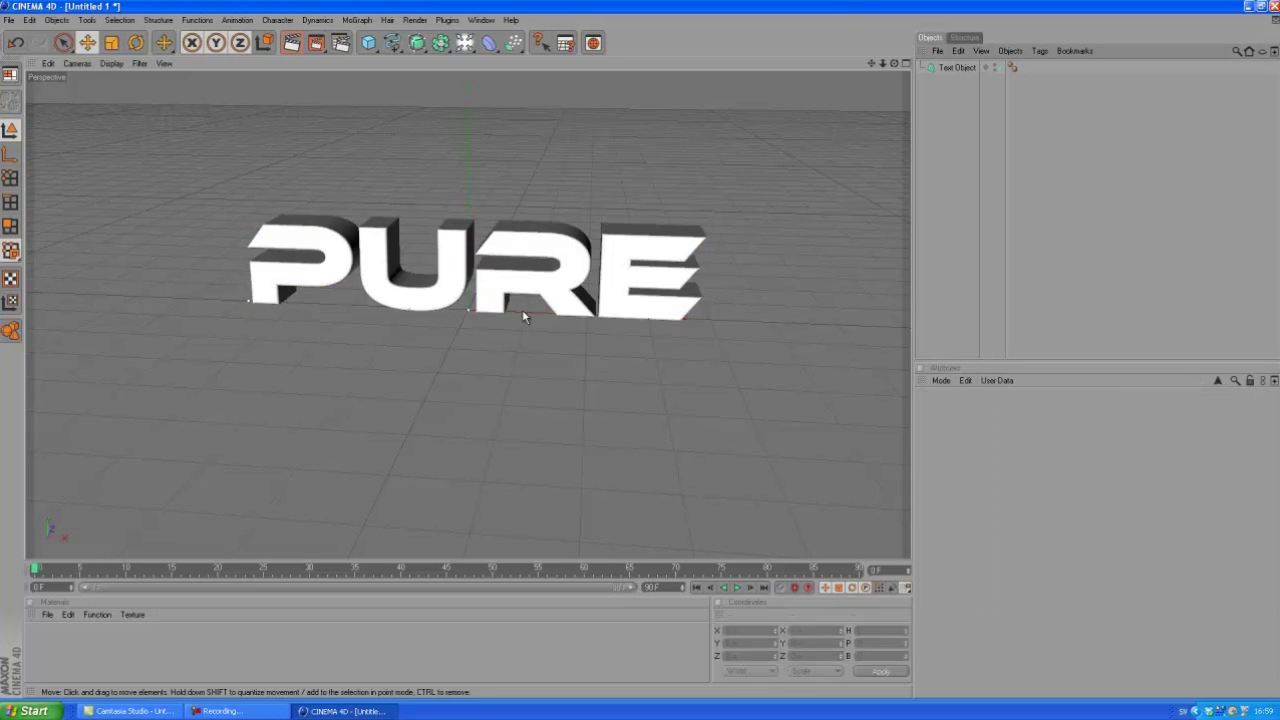
Break the PURE text object into 10 random pieces per letter with the Thrausi plugin
drag(891, 63, 947, 70)
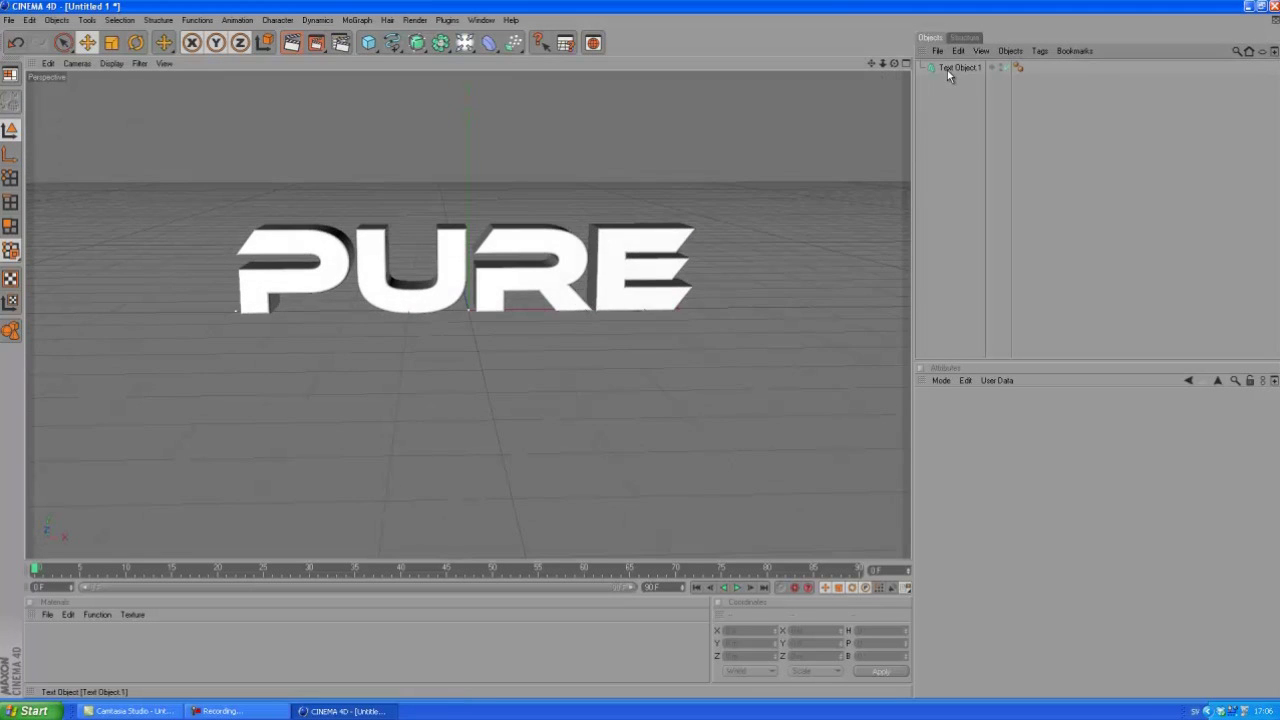
click(950, 67)
click(447, 20)
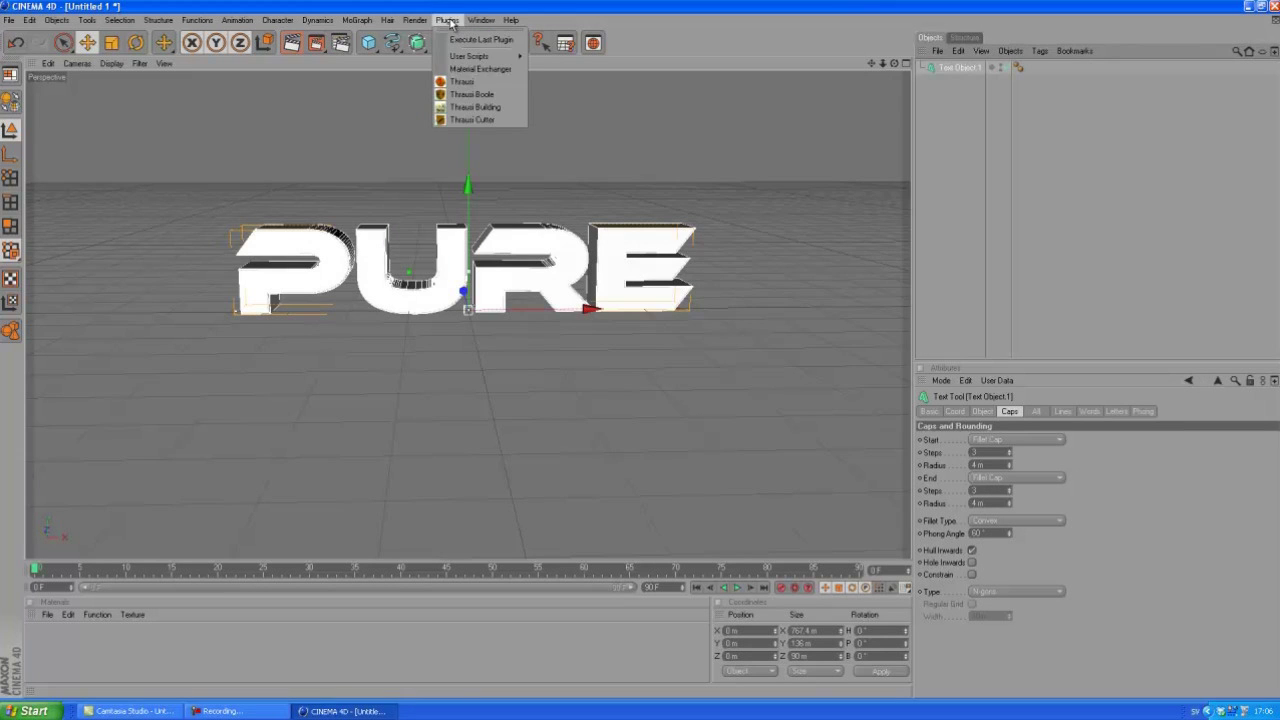
click(478, 79)
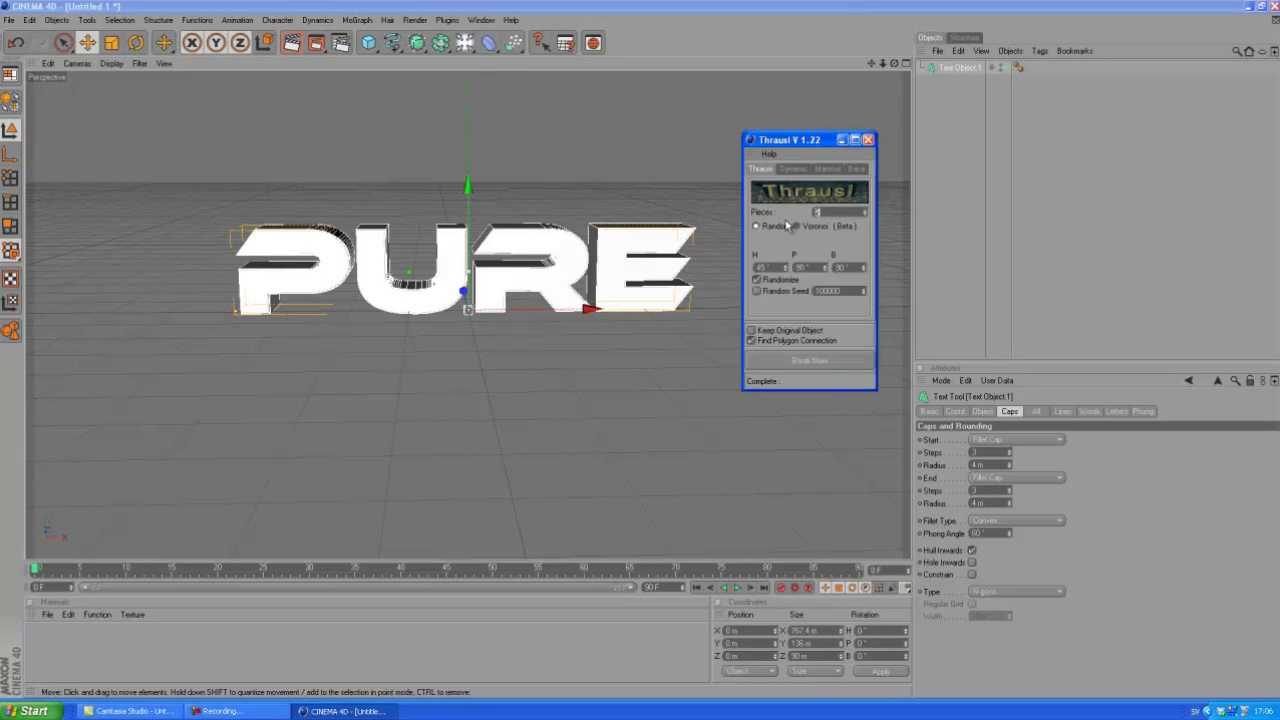
drag(808, 145, 821, 111)
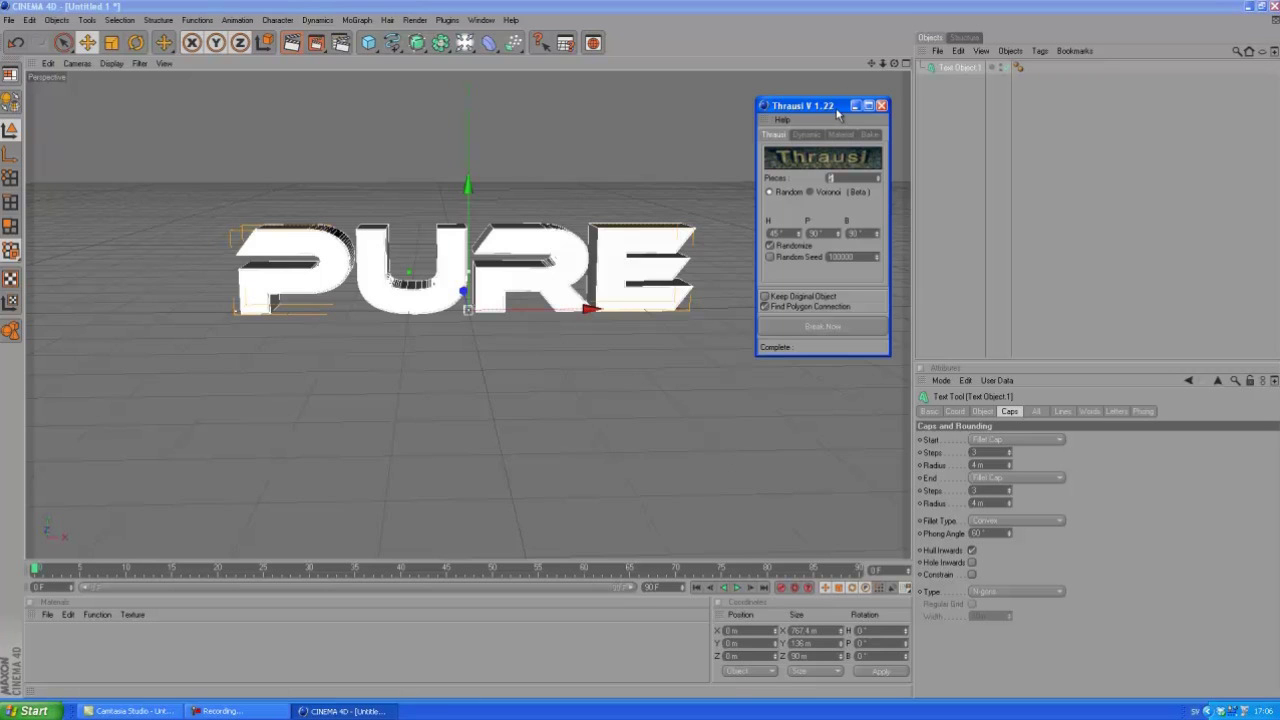
drag(838, 113, 841, 96)
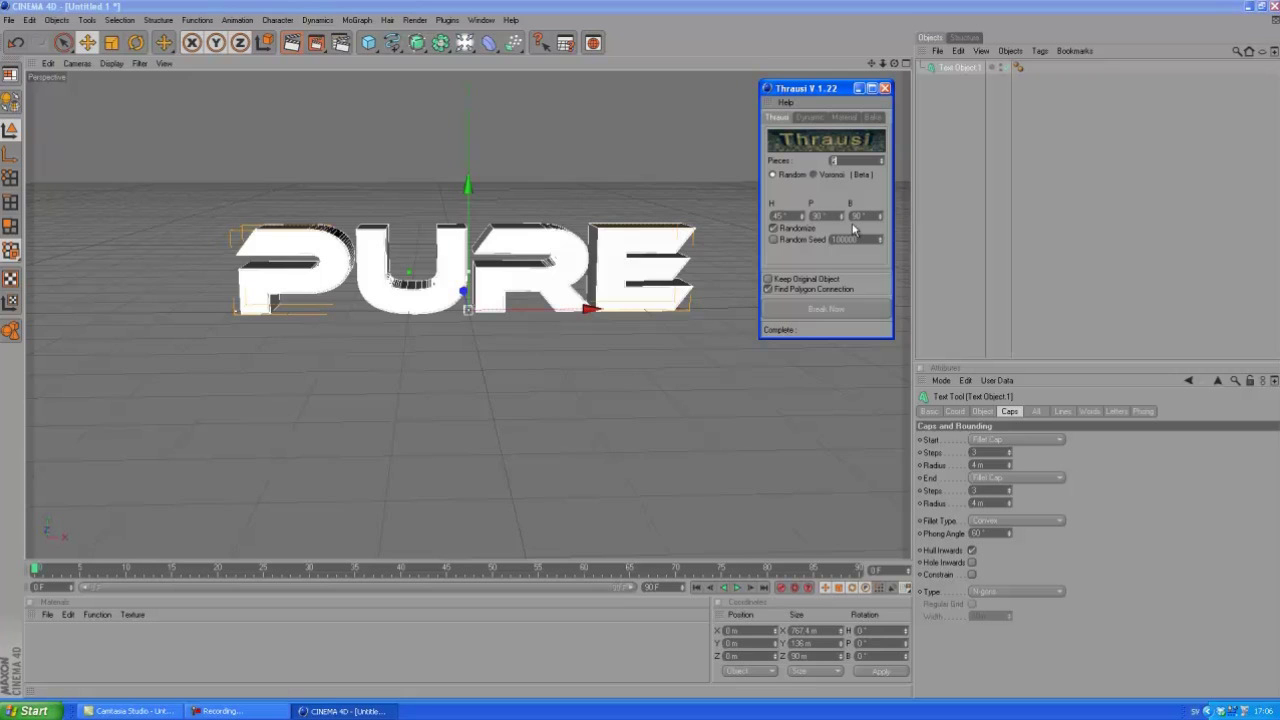
text(20)
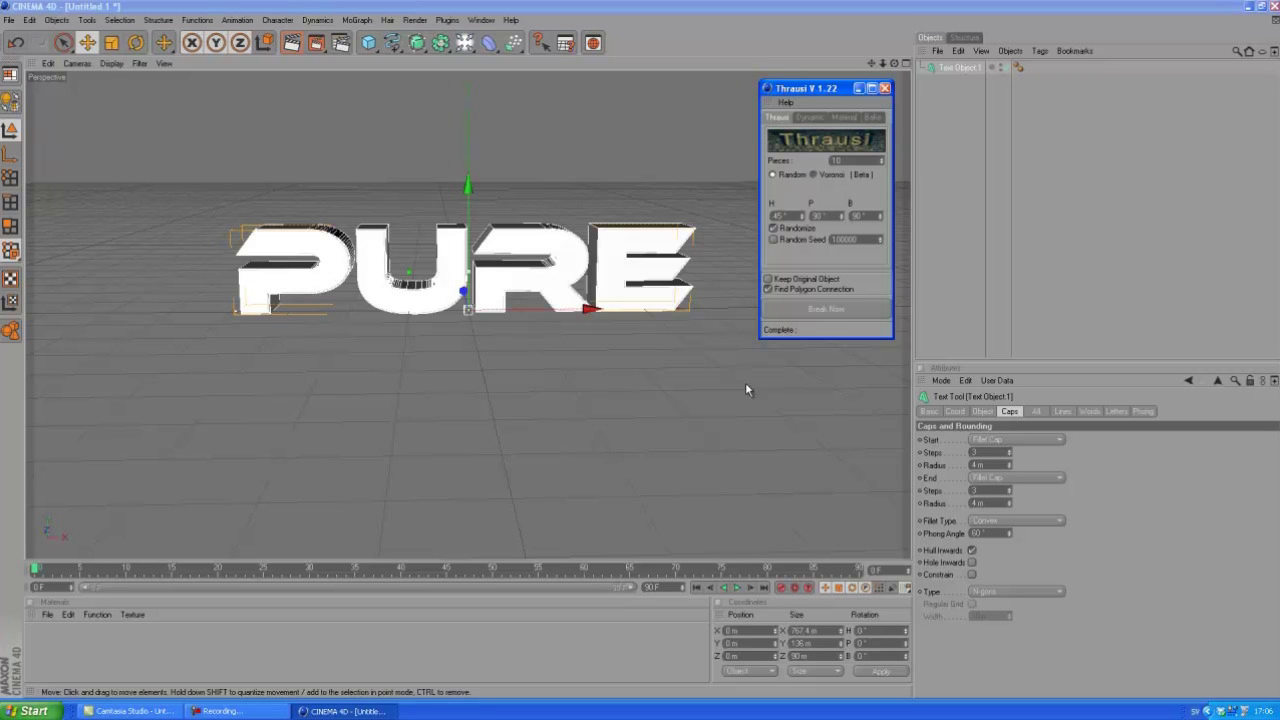
click(838, 312)
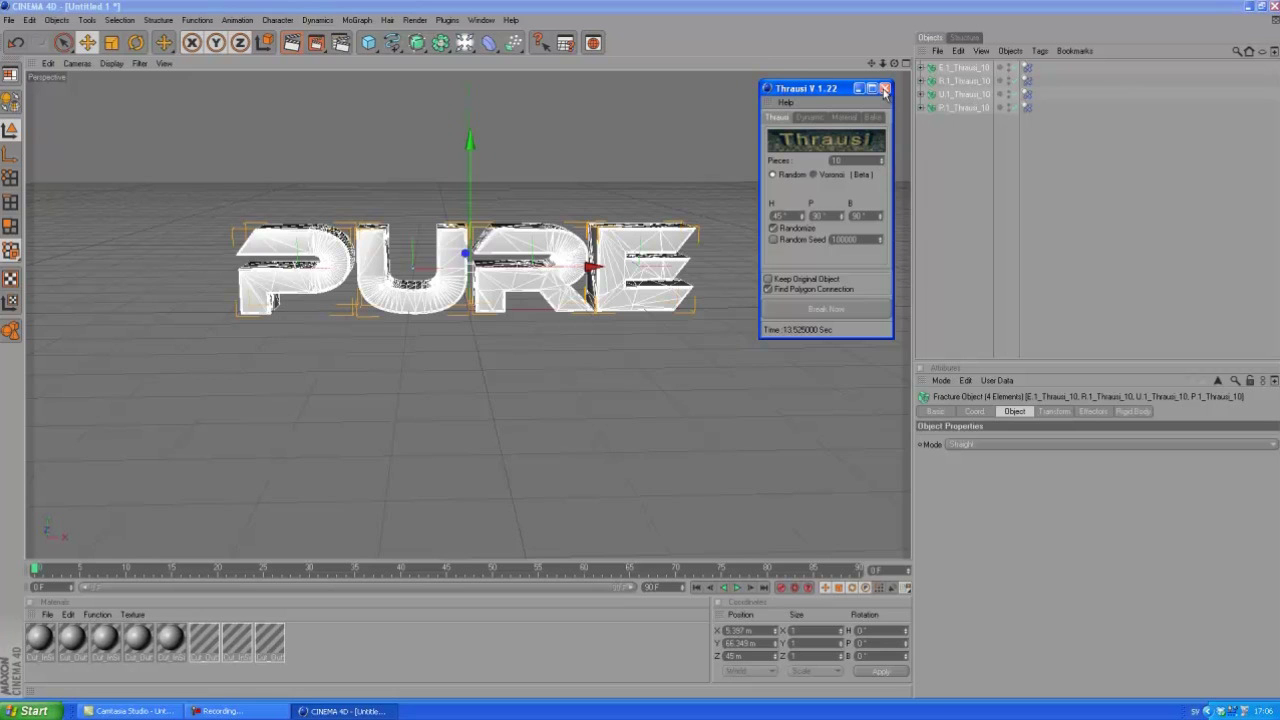
click(884, 90)
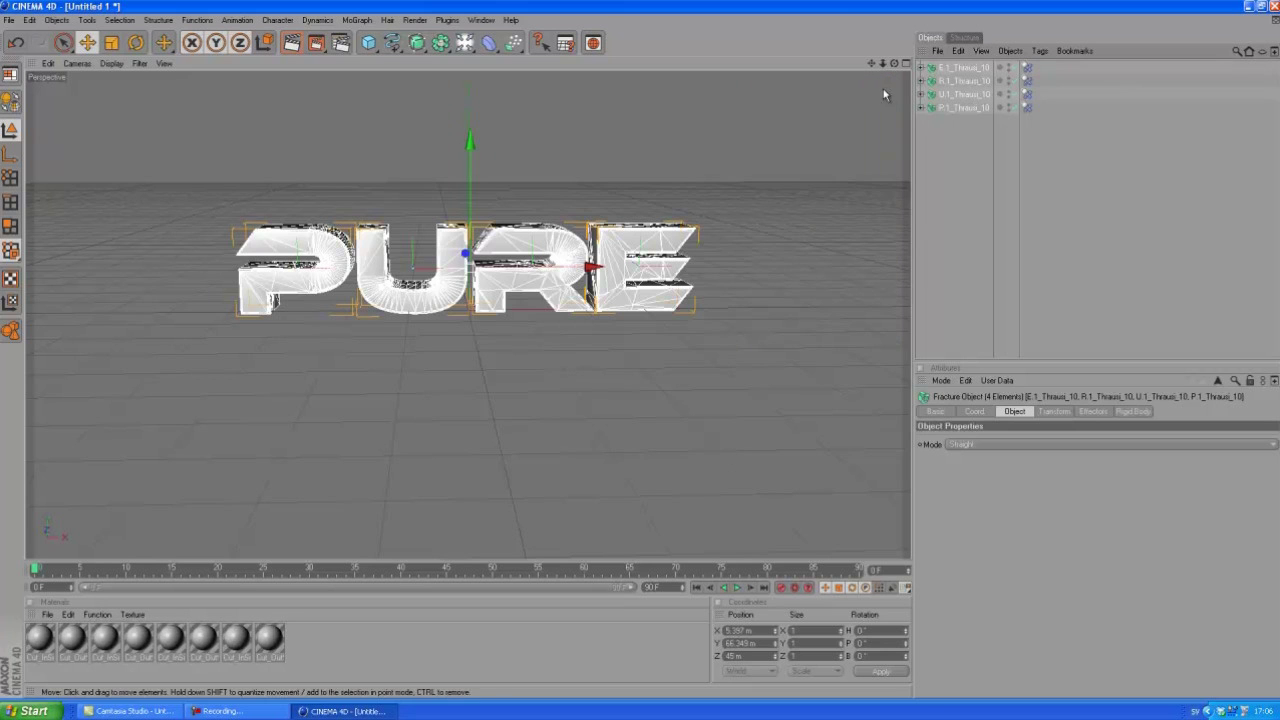
Examine the materials generated by the fracture and the pieces inside the letter P's fracture object
click(957, 206)
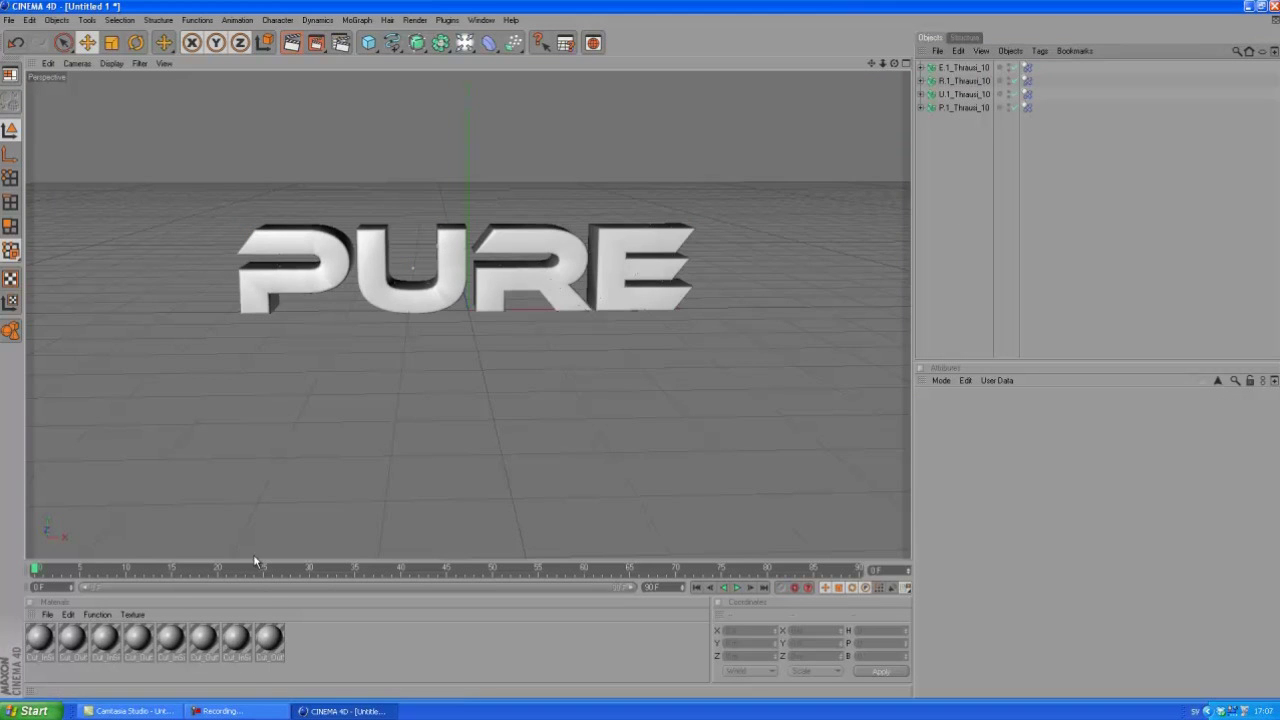
click(180, 655)
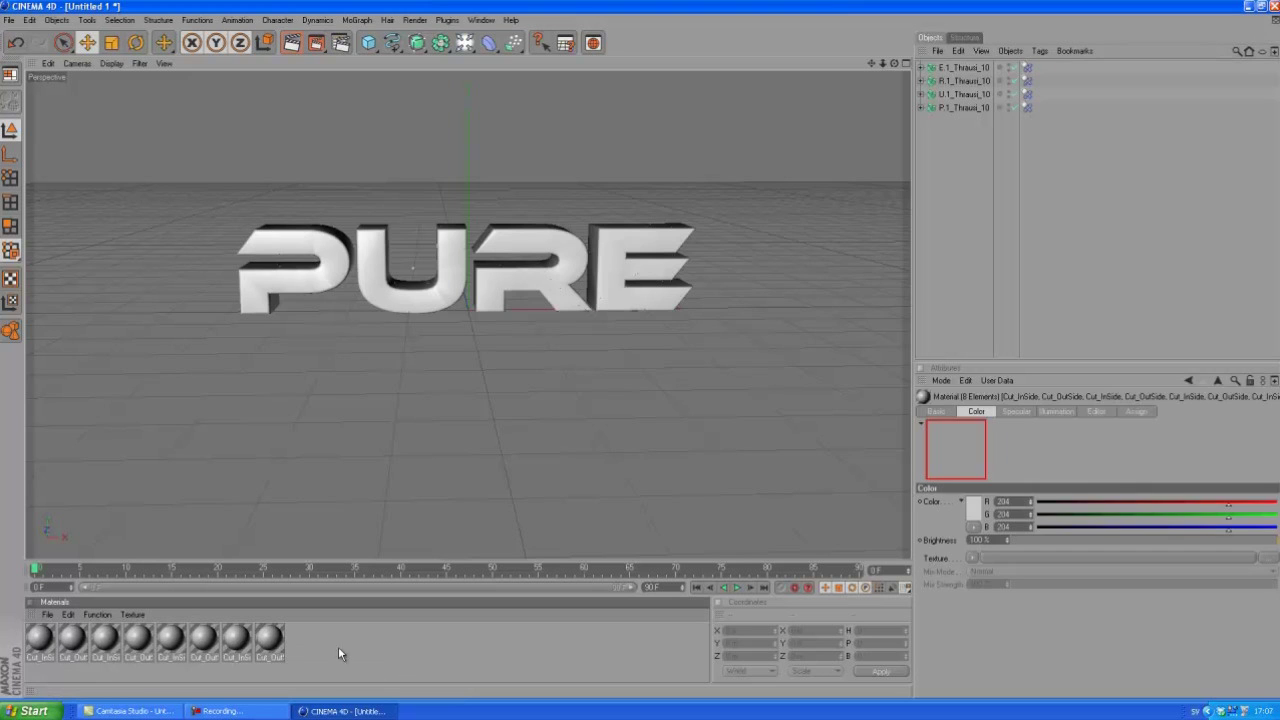
click(396, 639)
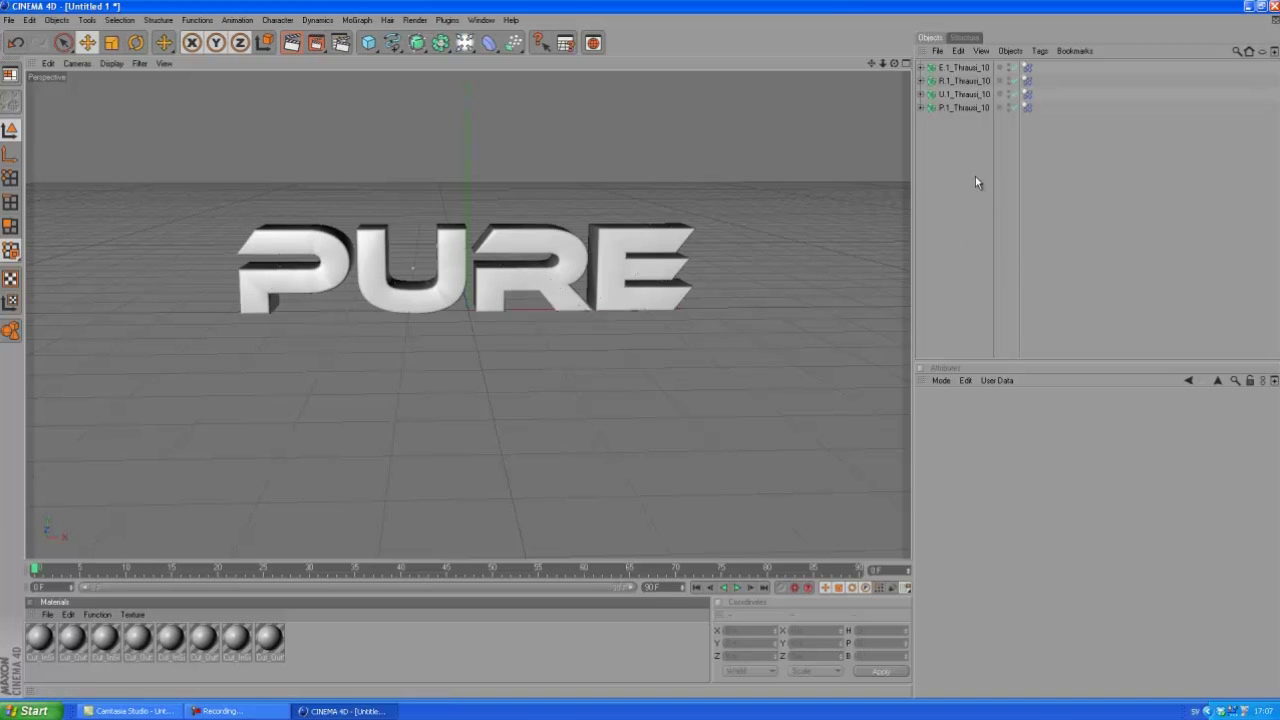
click(919, 107)
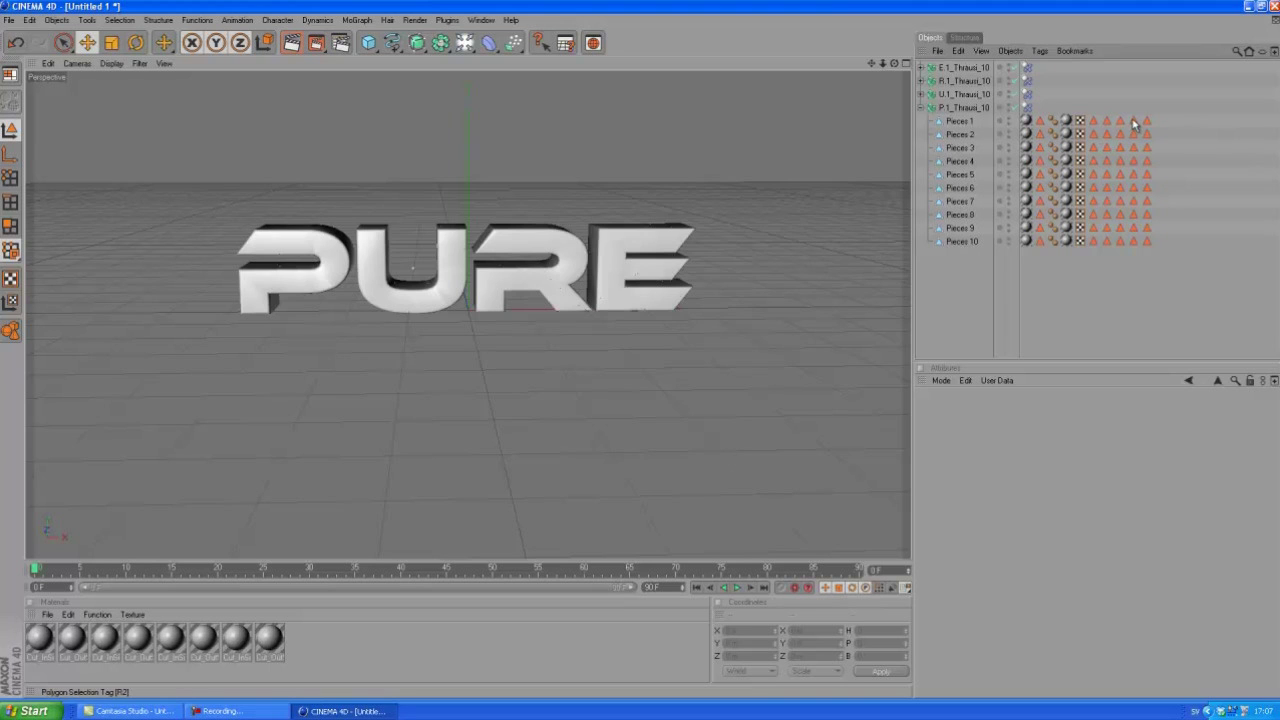
click(921, 108)
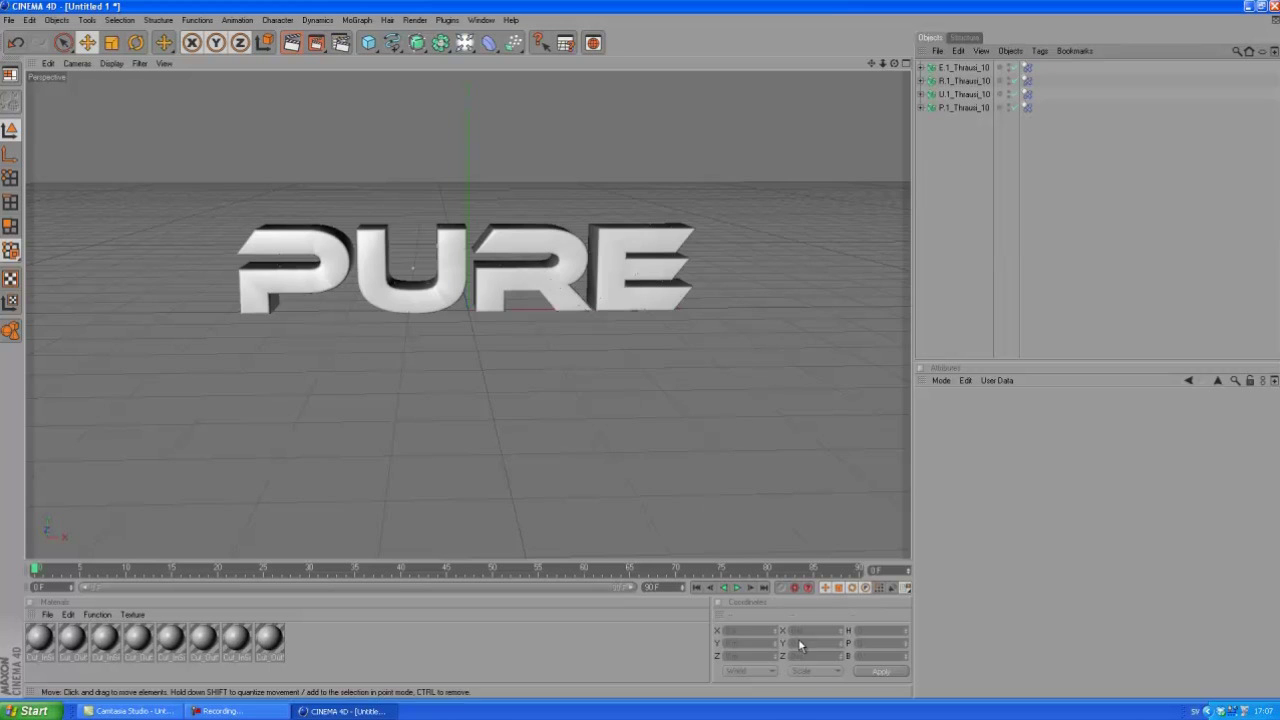
Play the animation to check how the fractured letters behave, and return to the first frame
click(737, 588)
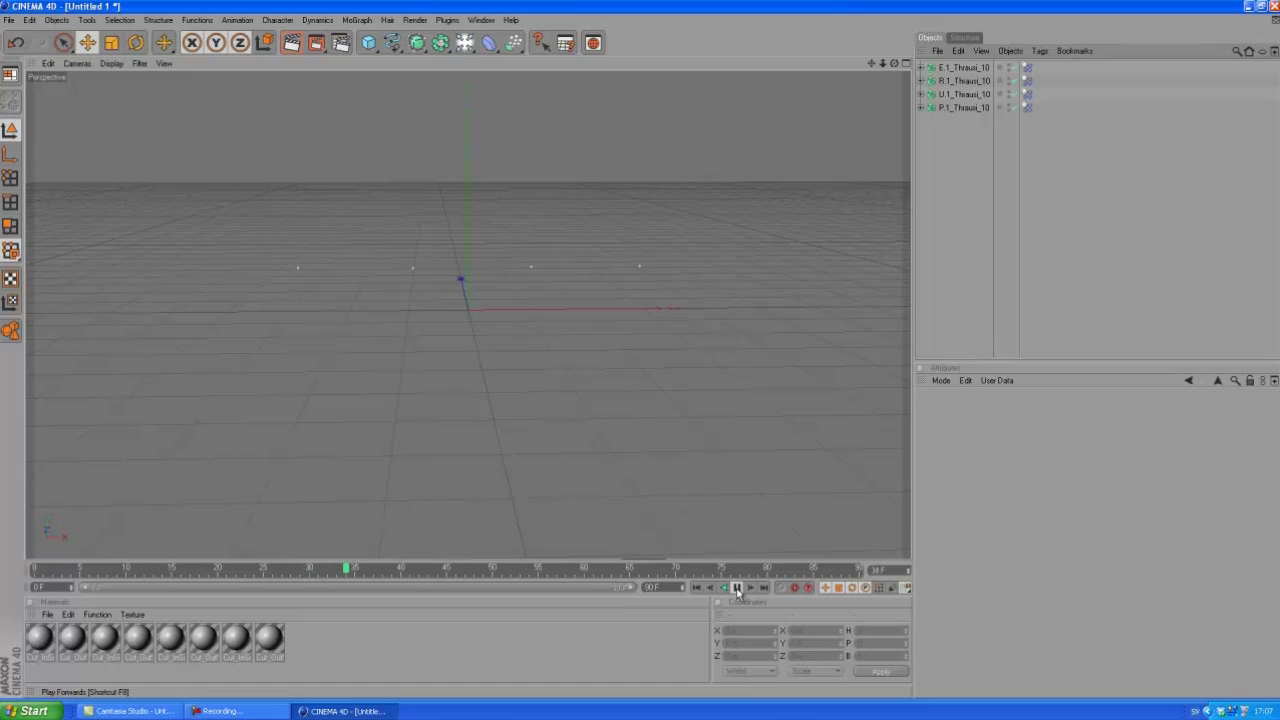
click(737, 588)
click(700, 588)
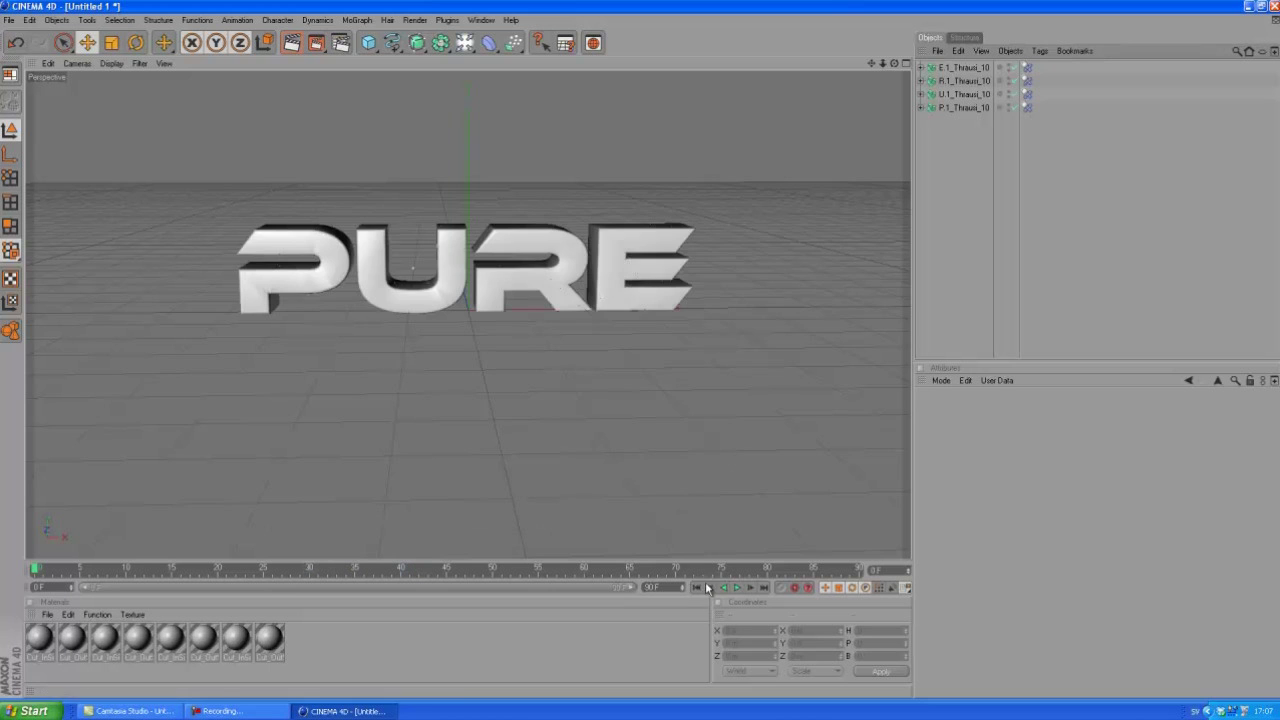
Add a 2000 m by 2000 m plane as a floor and lower it to about Y -7.8 m beneath the letters
click(367, 44)
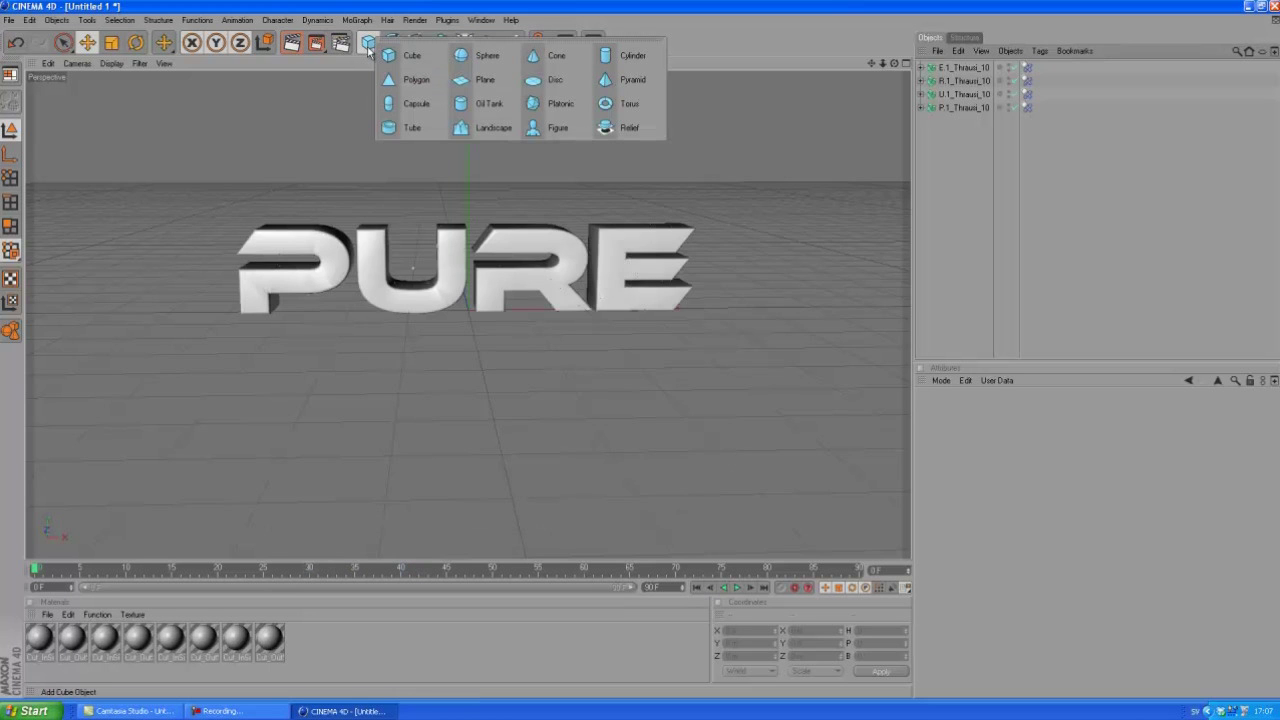
click(473, 81)
double_click(995, 439)
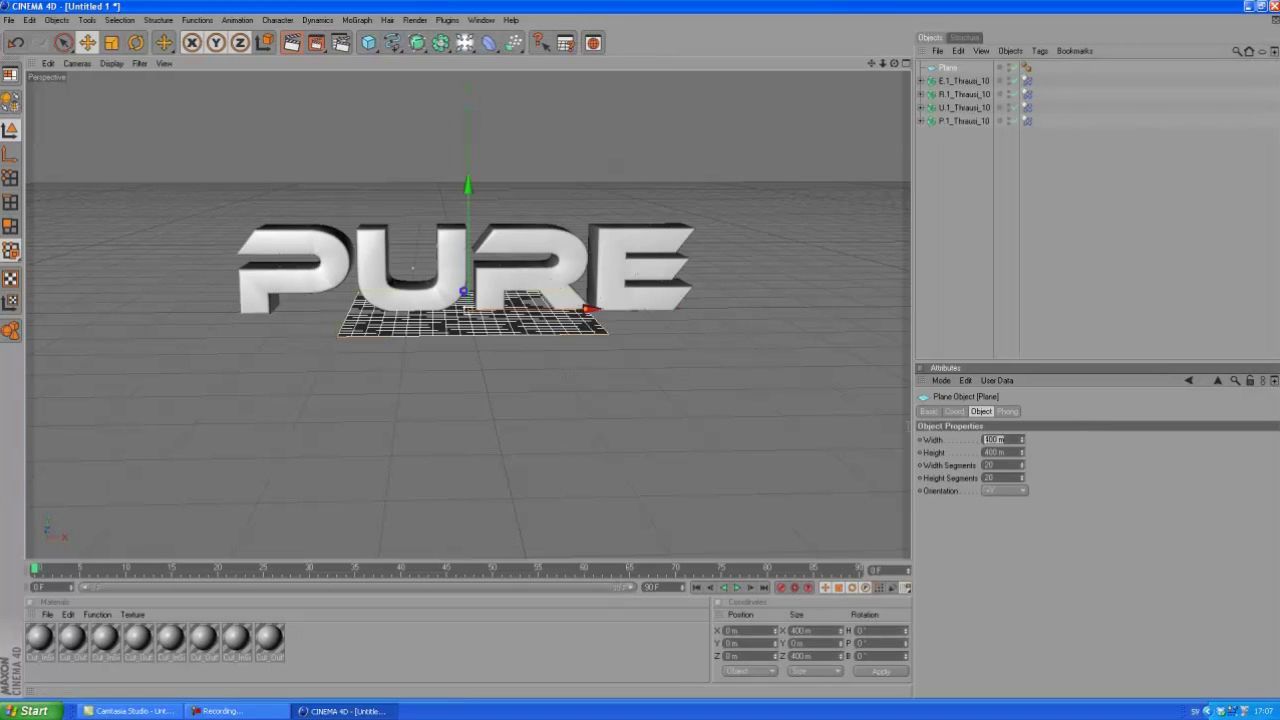
text(2000)
key(Tab)
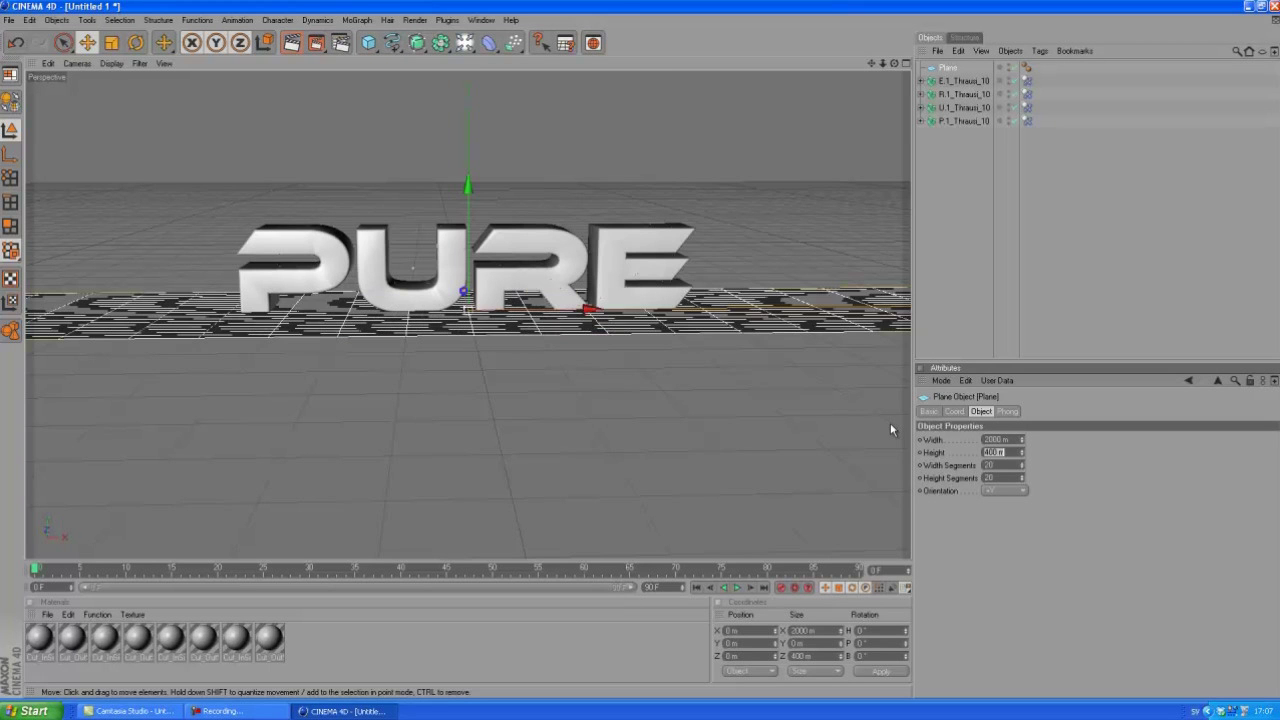
text(2000)
key(Return)
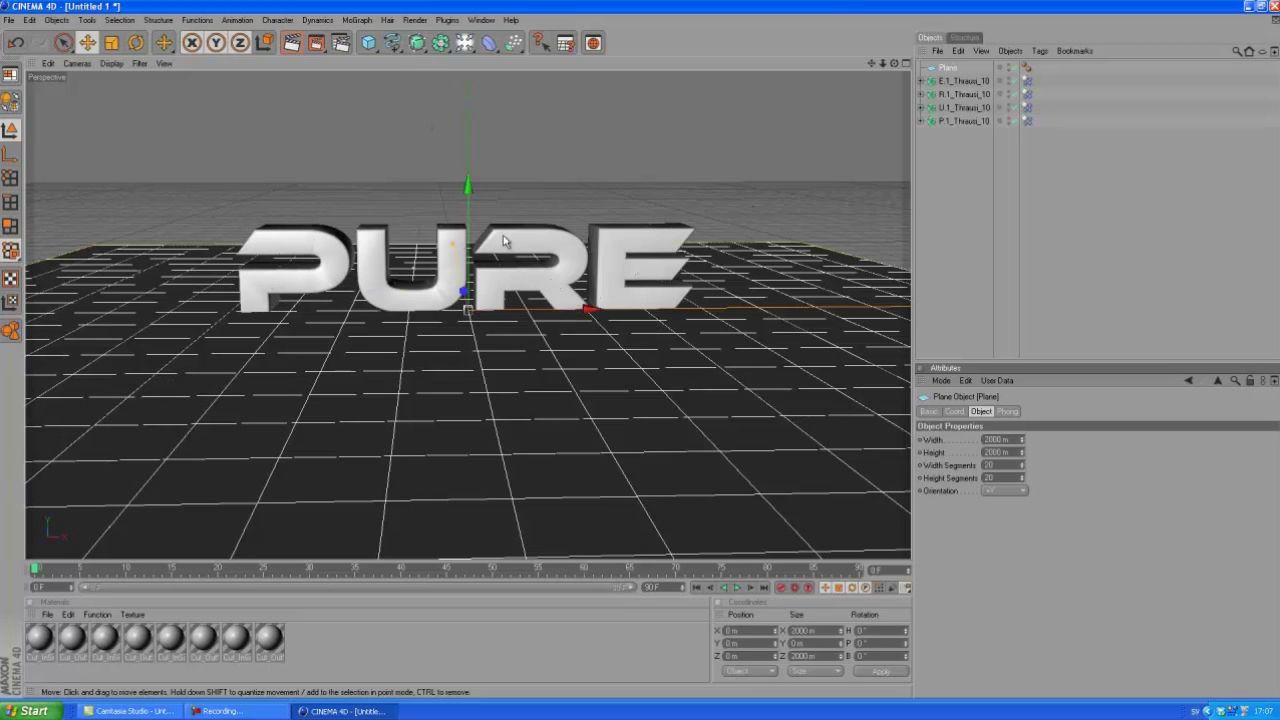
drag(643, 356, 643, 361)
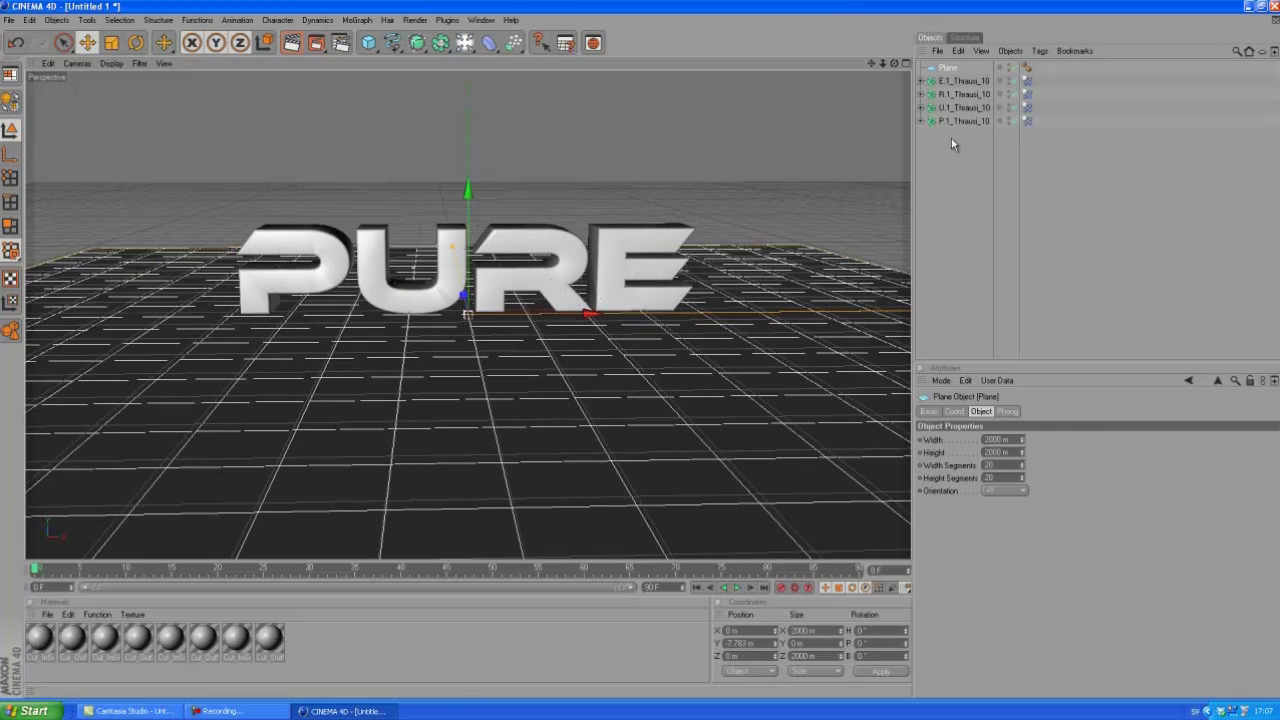
Add a MoGraph Rigid Body tag to the floor plane
right_click(952, 68)
mouse_move(995, 138)
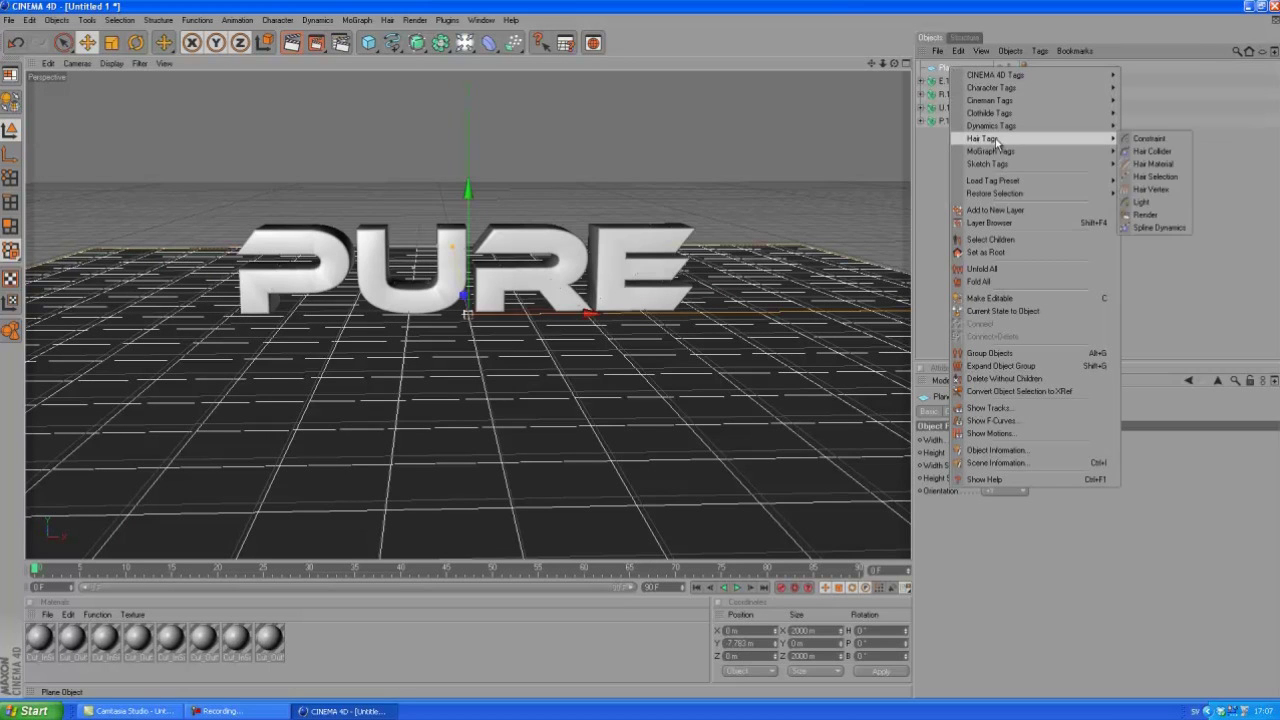
click(1152, 176)
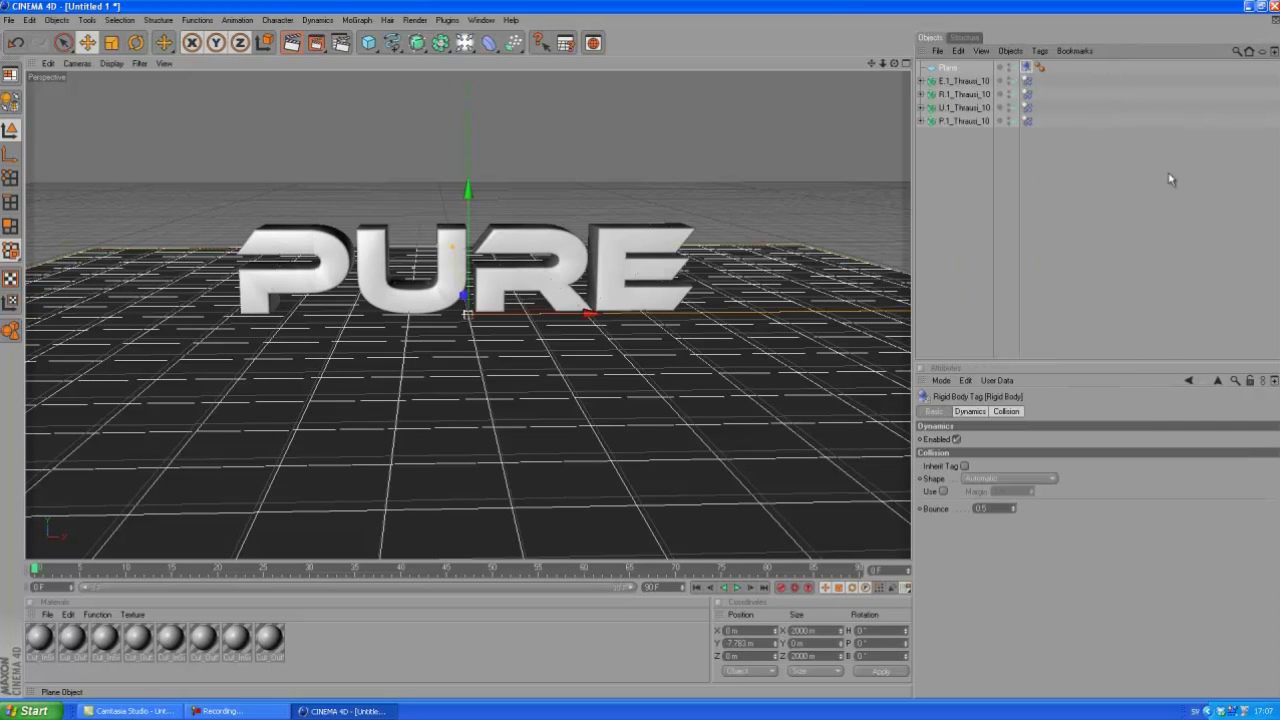
click(955, 206)
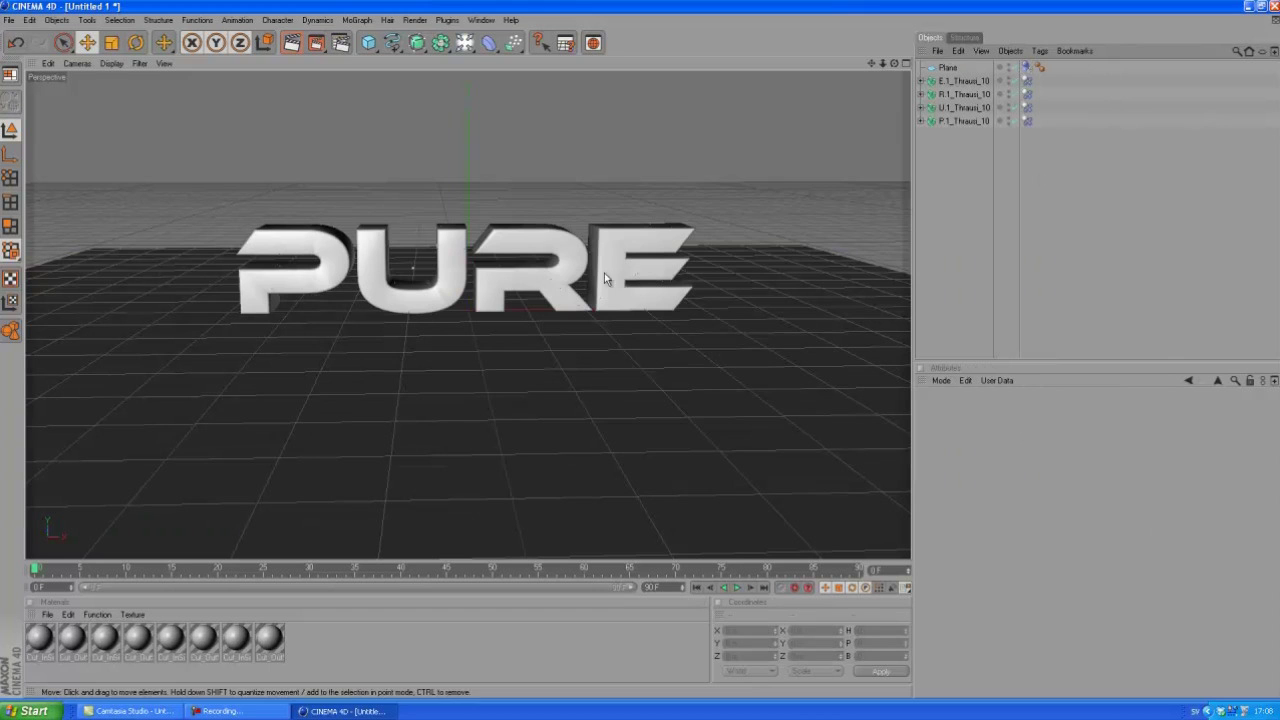
Play the animation to check how the letter pieces collapse onto the floor, and return to the first frame
click(737, 585)
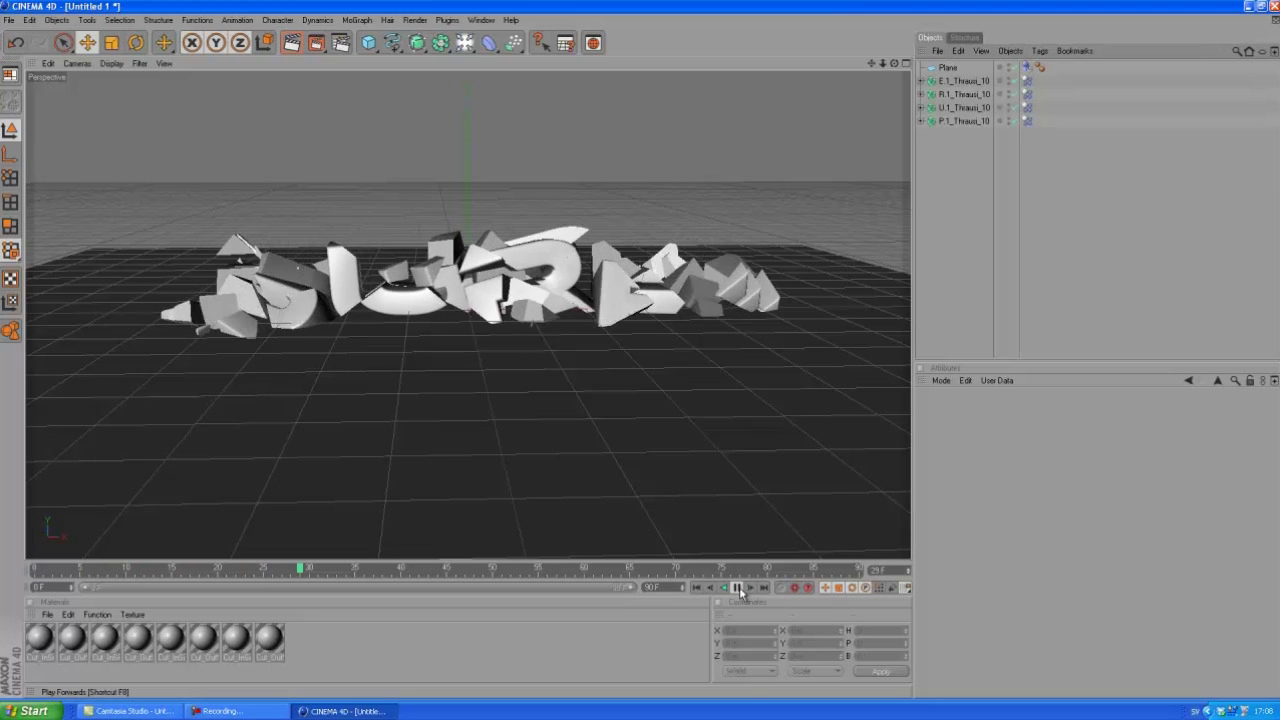
click(737, 588)
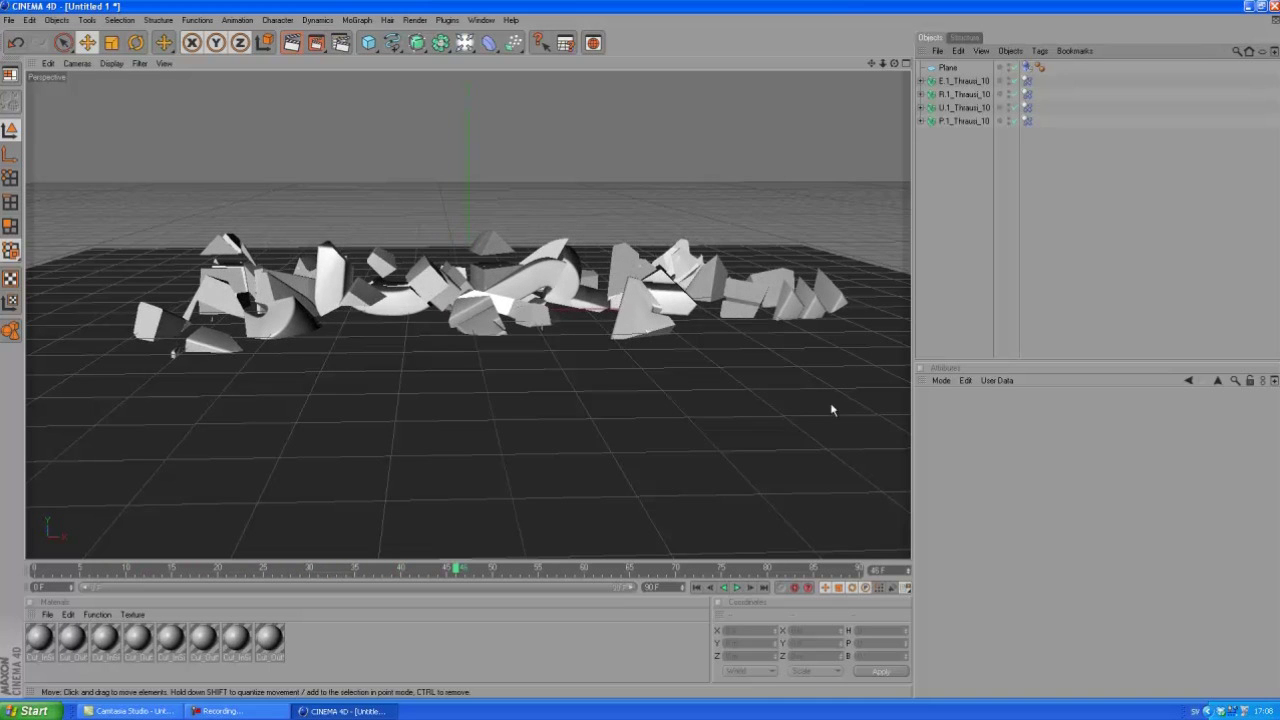
click(696, 588)
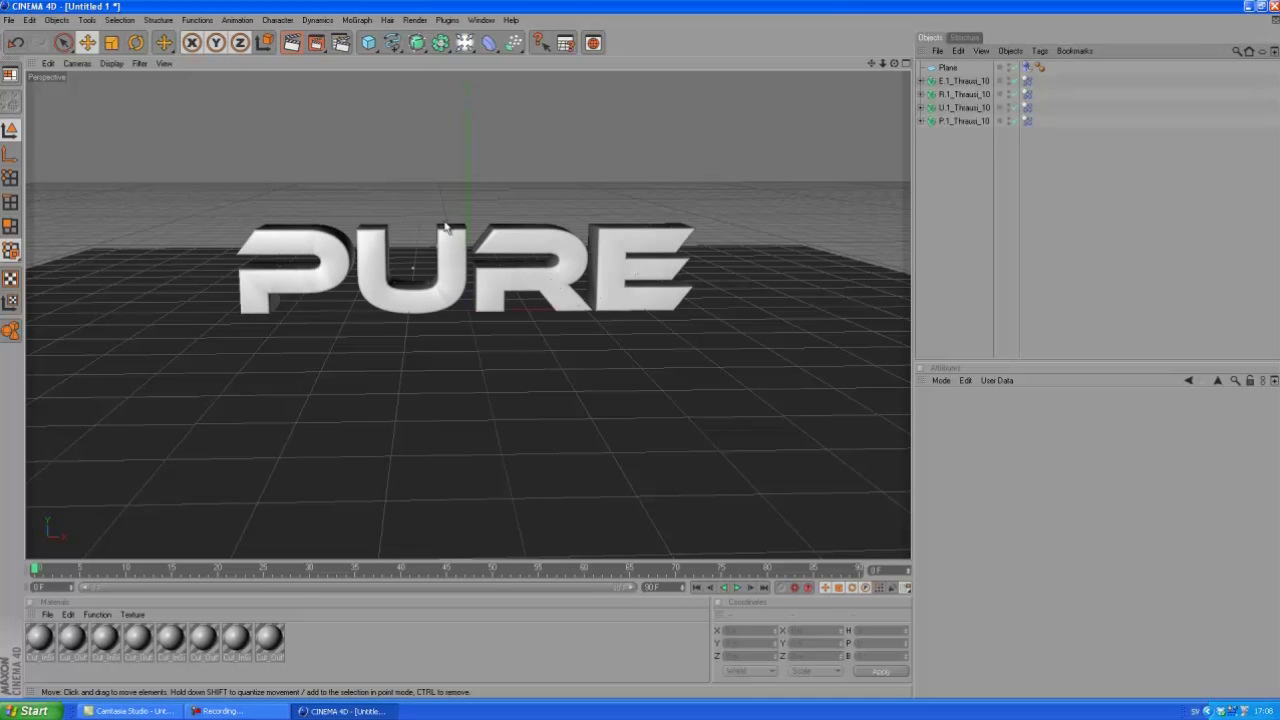
Examine the project's MoDynamics settings for time scale, gravity and density, and play the animation through to frame 90
click(30, 20)
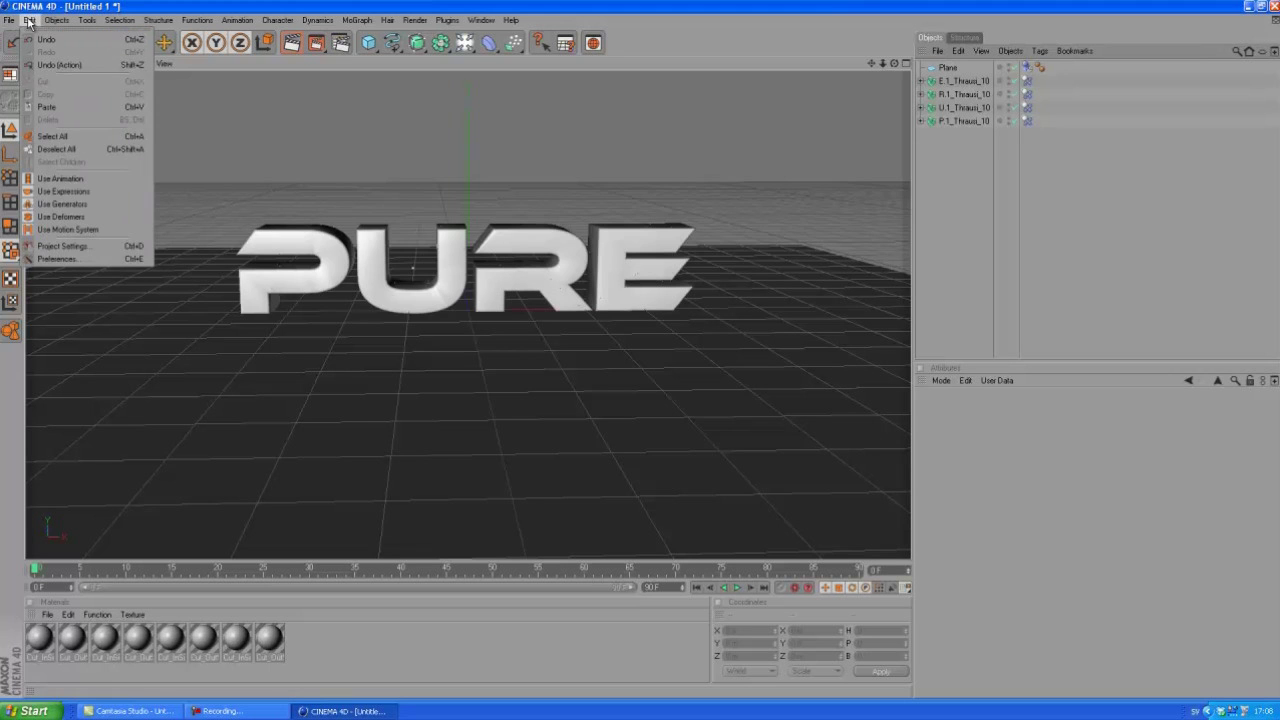
click(62, 246)
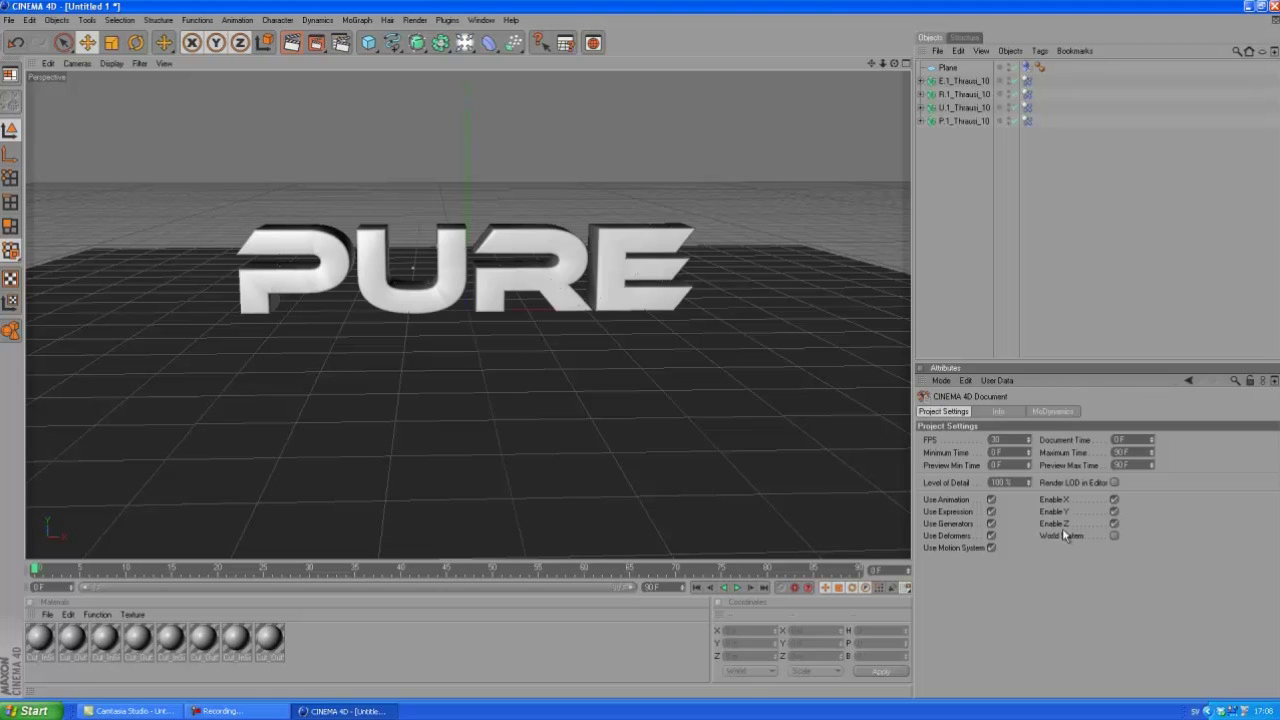
click(1049, 412)
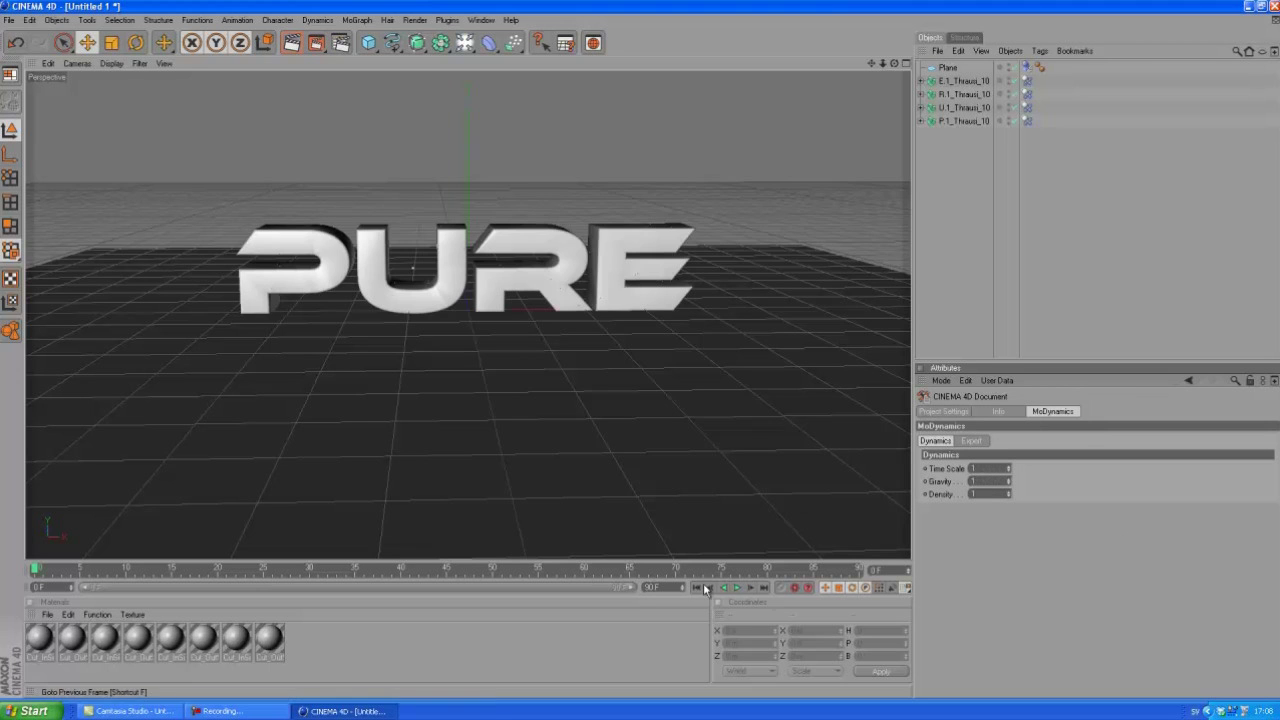
click(737, 588)
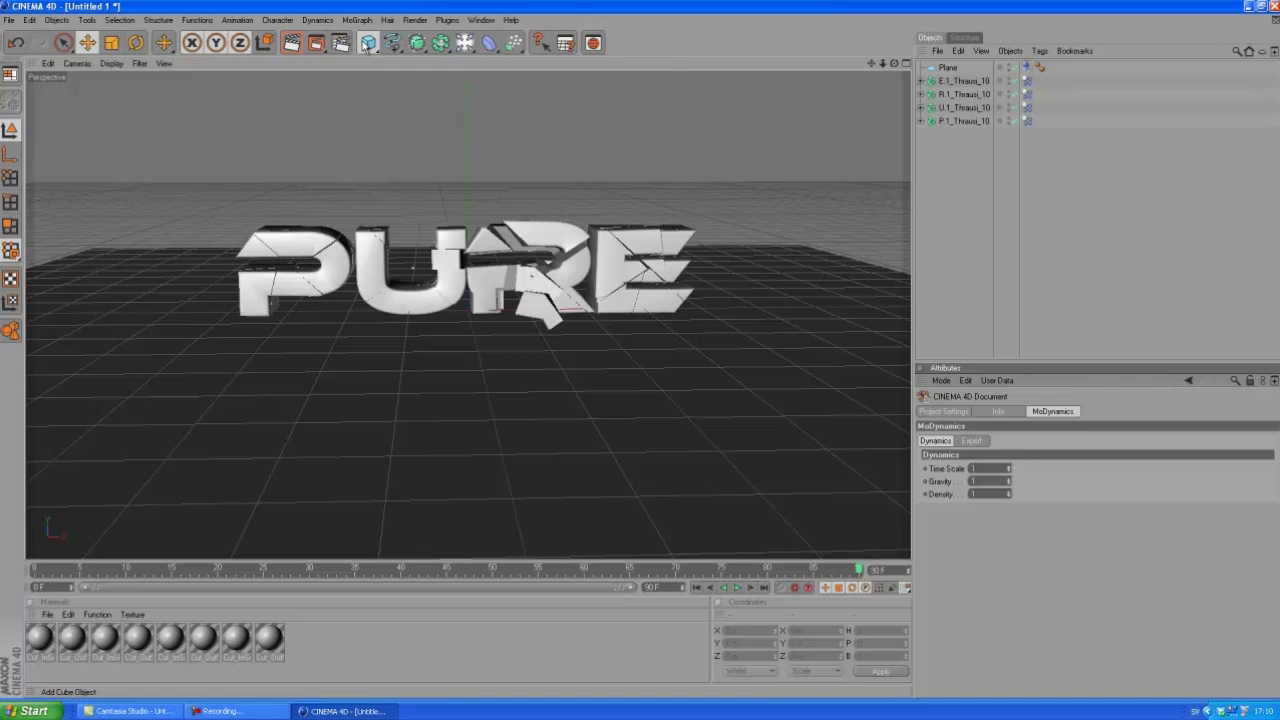
Add a 100 m radius sphere and, at frame 30, move it beneath the floor behind the letters to about Y -123 m, Z 330 m
drag(368, 42, 420, 52)
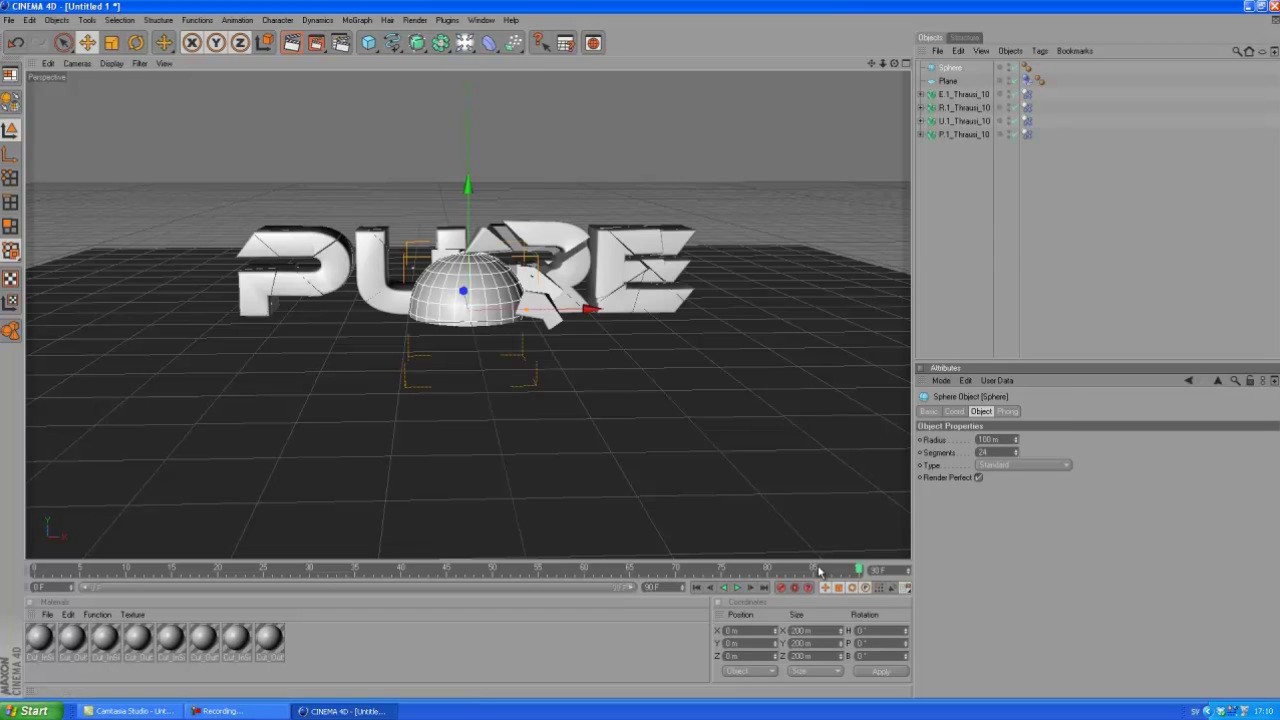
drag(860, 569, 310, 564)
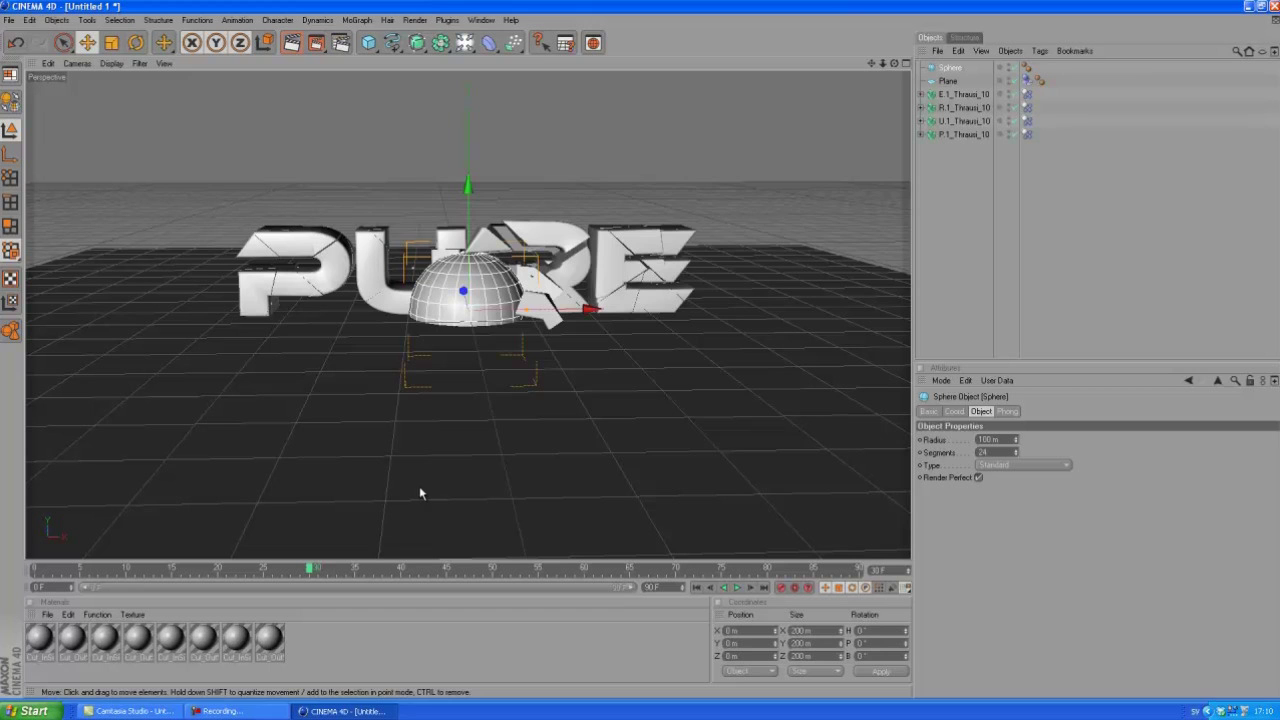
drag(640, 315, 640, 379)
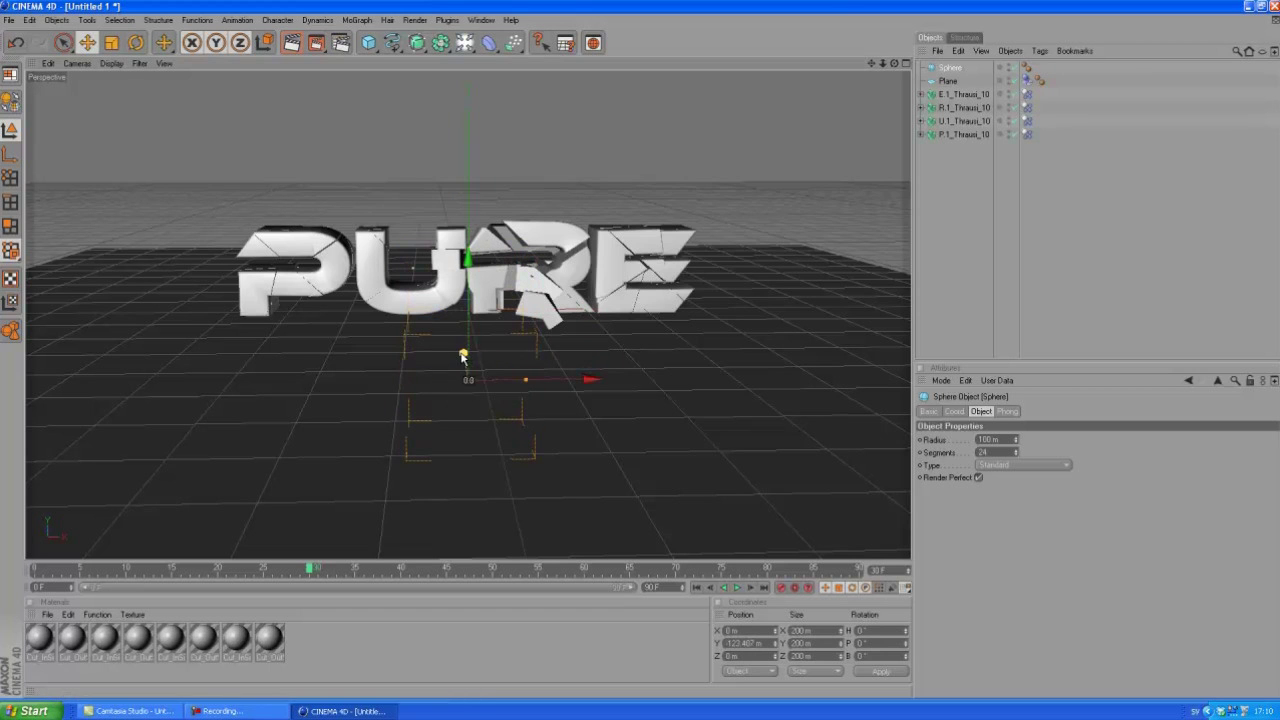
drag(463, 356, 638, 354)
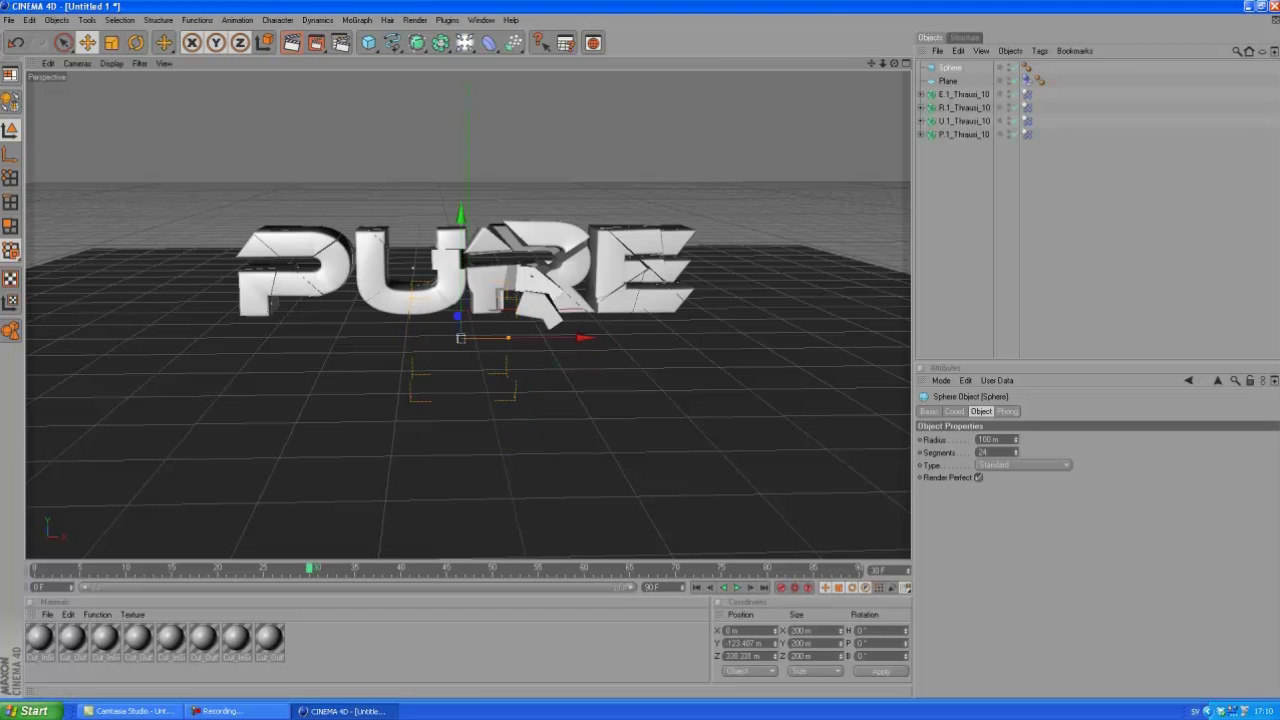
Keyframe the sphere's Y and Z position at frame 30
click(953, 412)
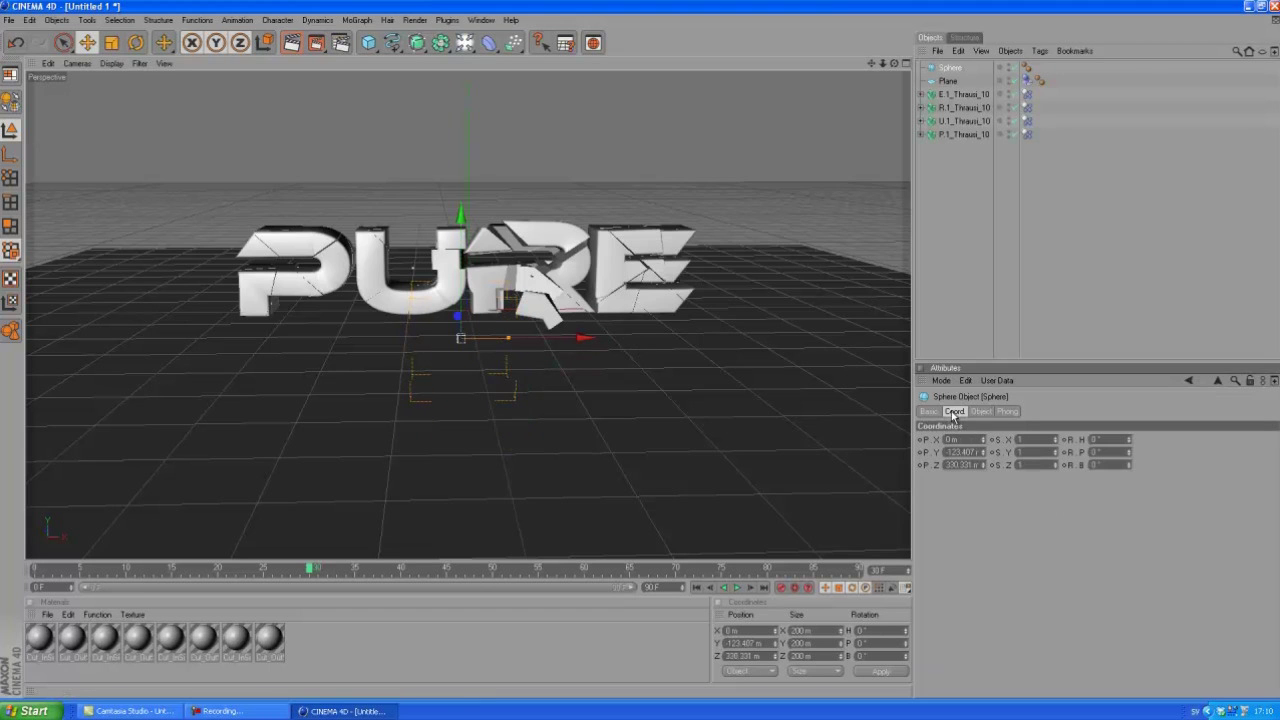
ctrl+click(922, 453)
ctrl+click(921, 466)
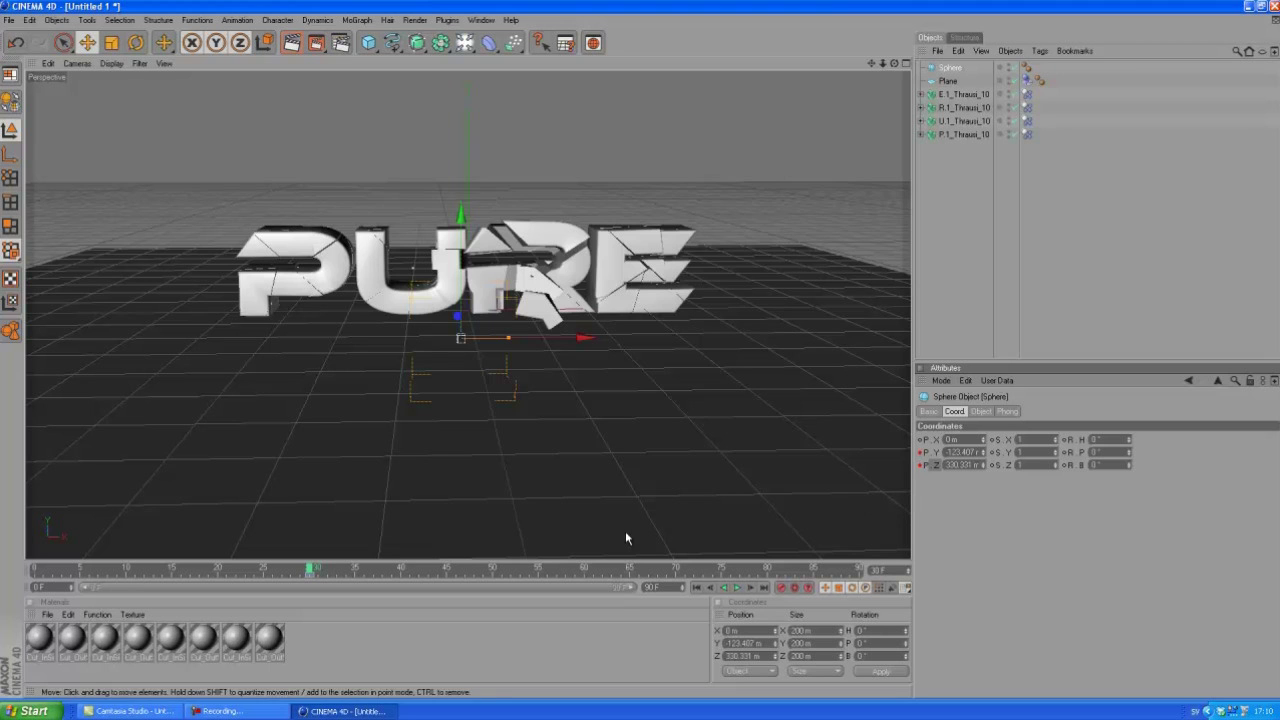
At frame 40, set the sphere's Y and Z position to 0 m and keyframe both values
mouse_move(311, 570)
mouse_down()
mouse_move(497, 566)
mouse_move(408, 560)
mouse_move(397, 545)
mouse_up()
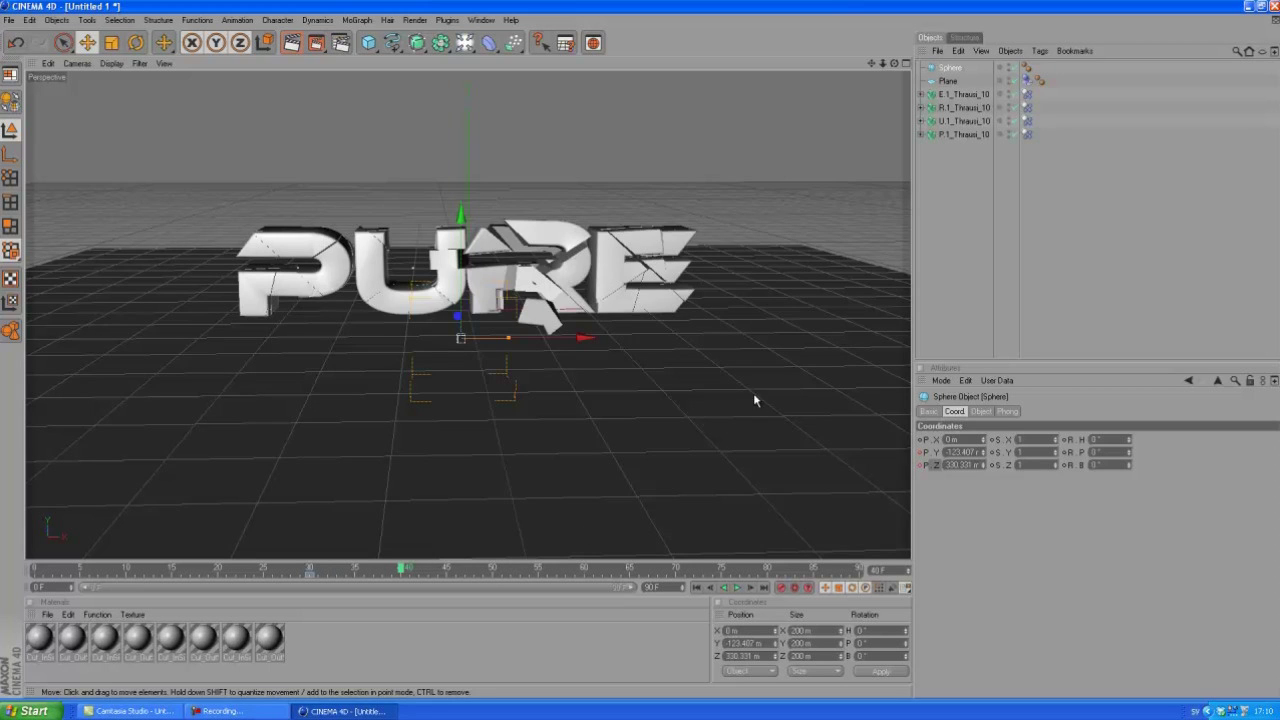
click(960, 452)
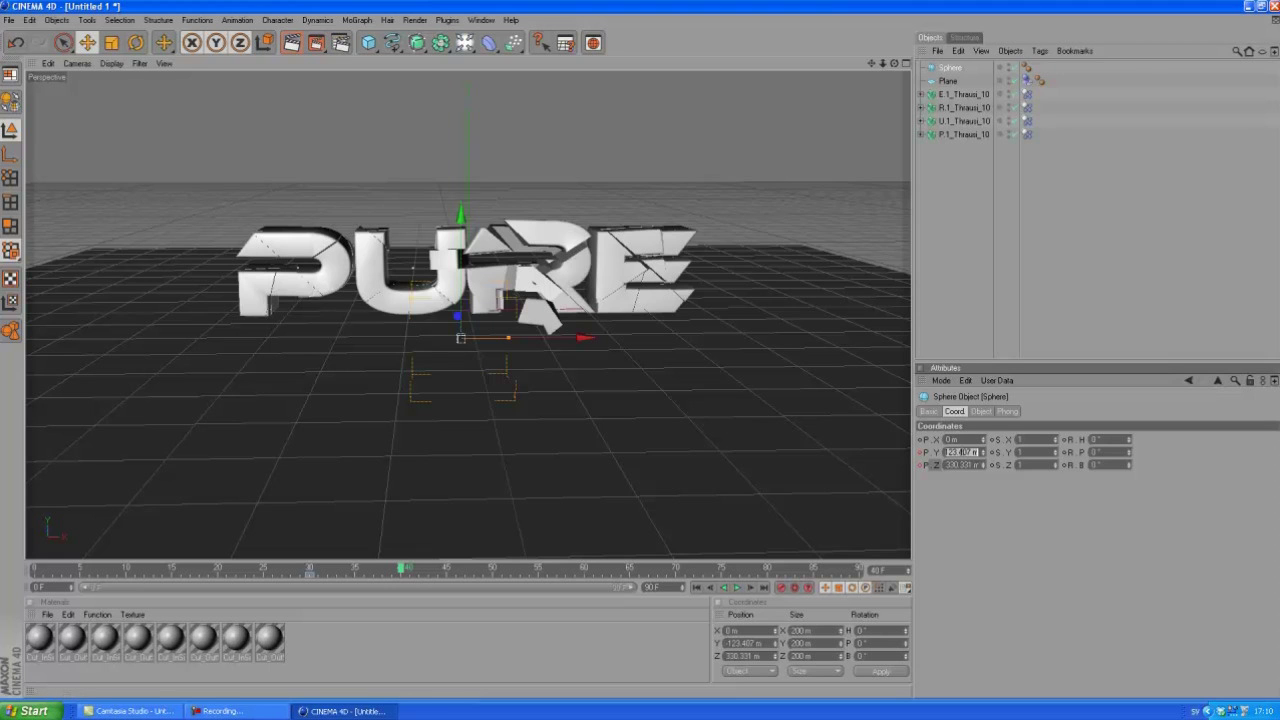
click(973, 452)
key(ctrl+a)
text(0)
key(Tab)
text(0)
key(Return)
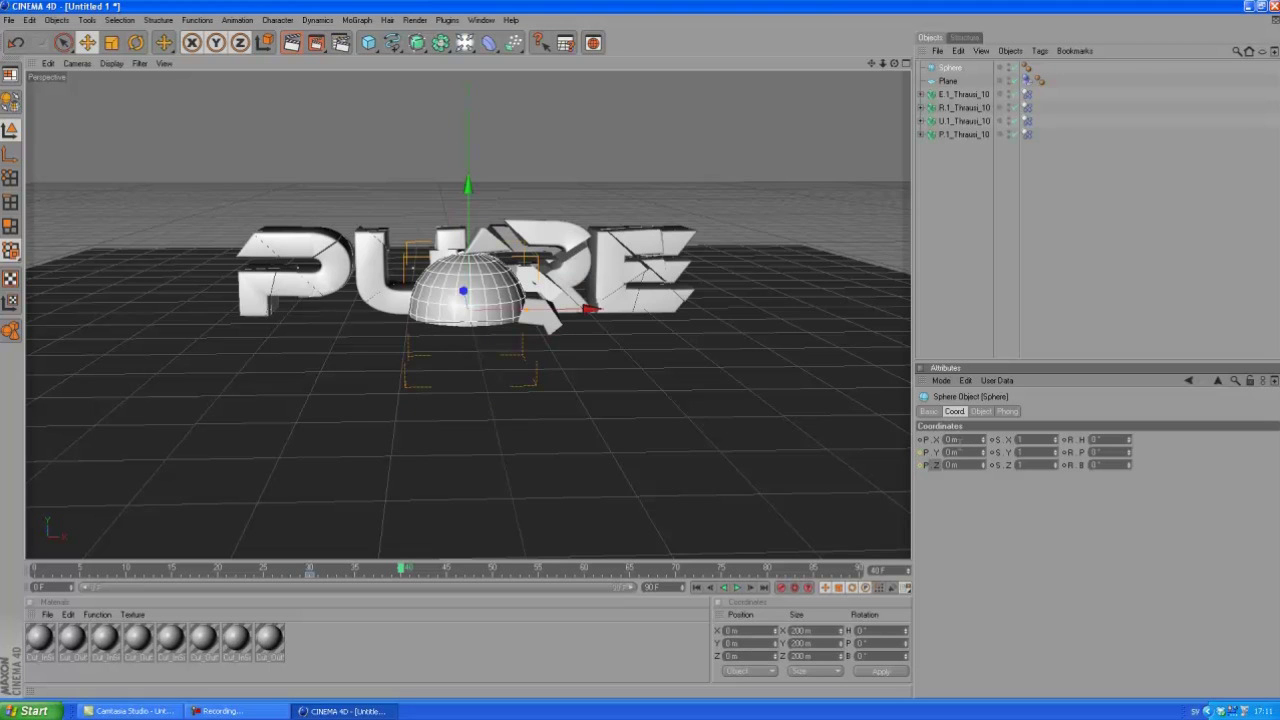
click(920, 452)
Play the animation briefly from the first frame to check the keyframed sphere, and stop it
click(697, 587)
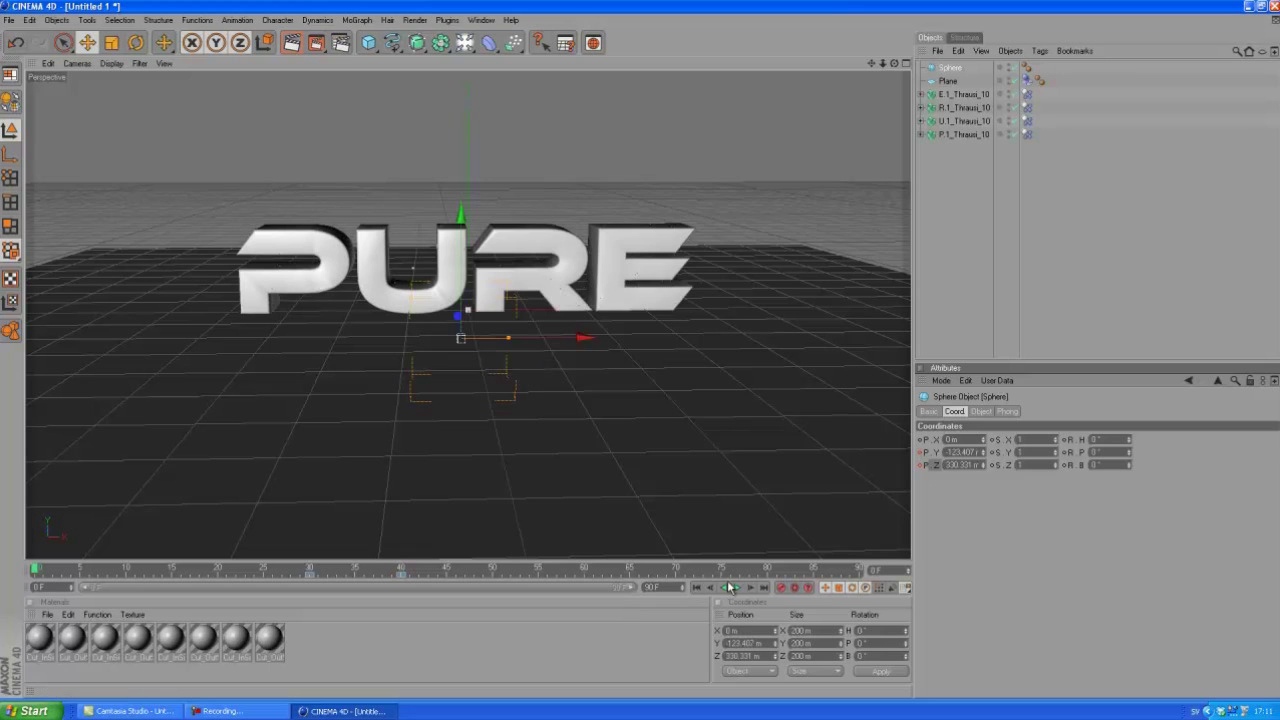
click(737, 587)
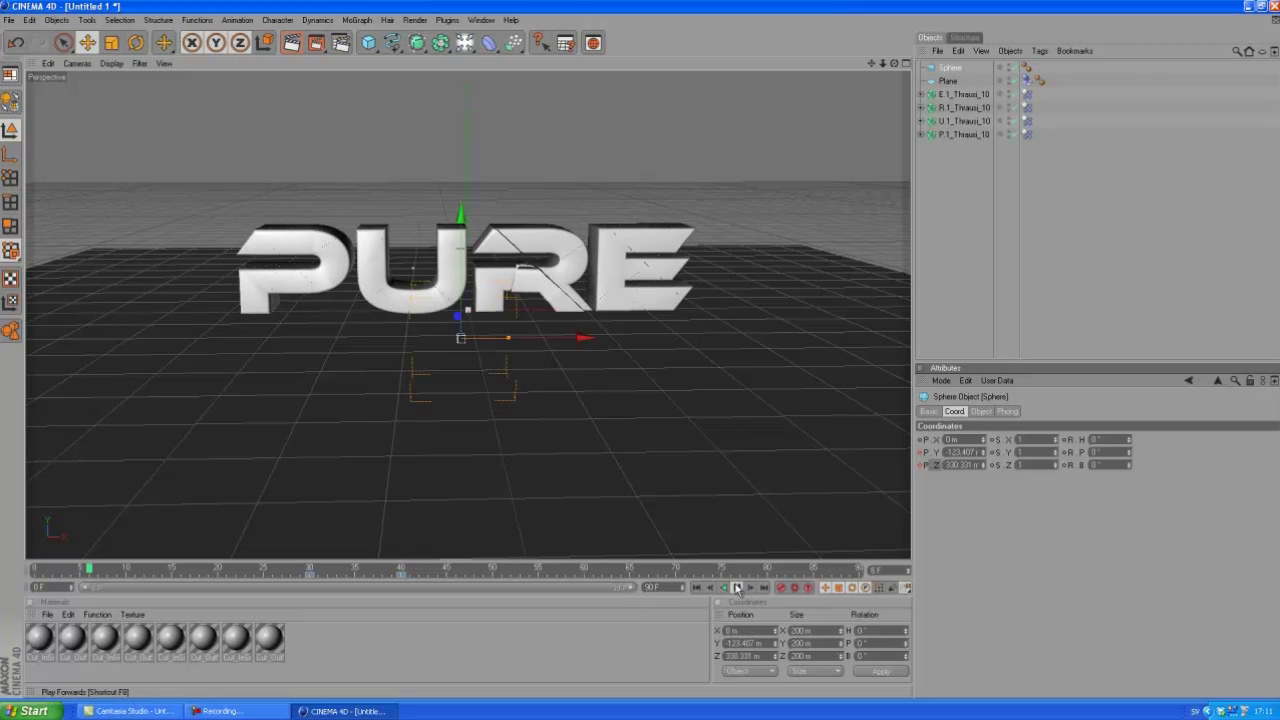
click(737, 587)
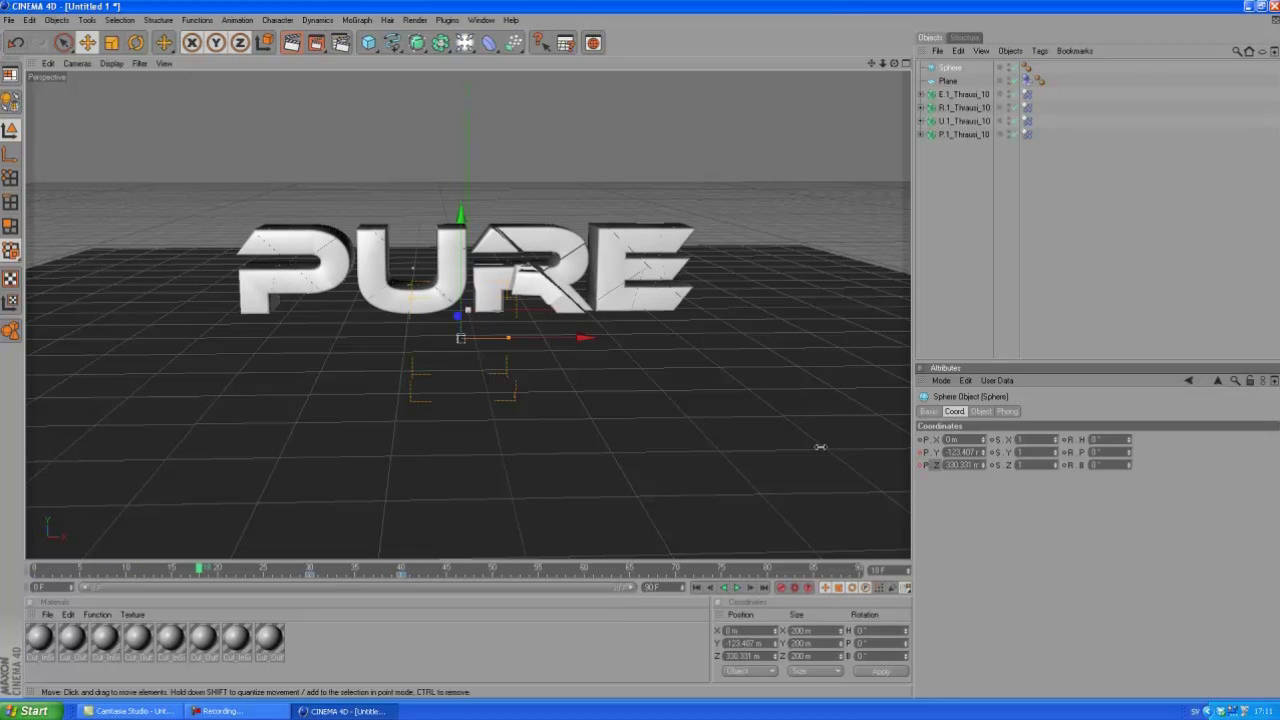
Add a MoGraph Rigid Body tag to the sphere
right_click(960, 72)
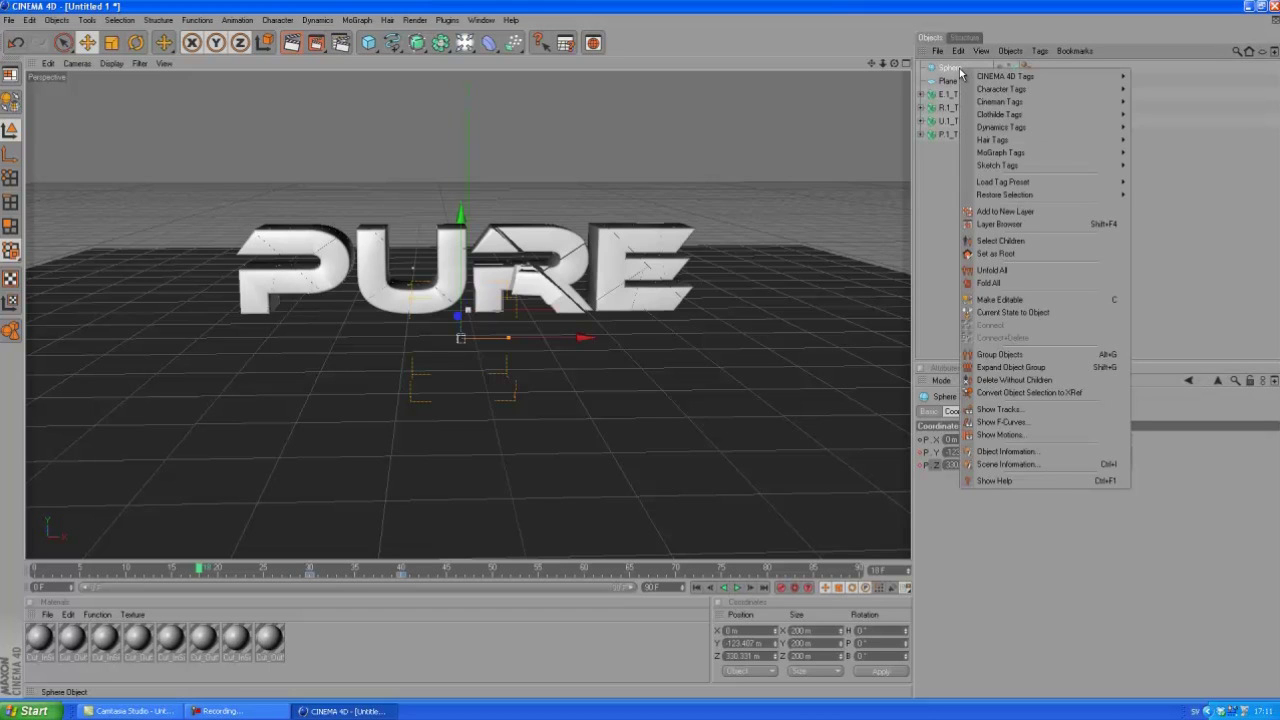
mouse_move(1012, 160)
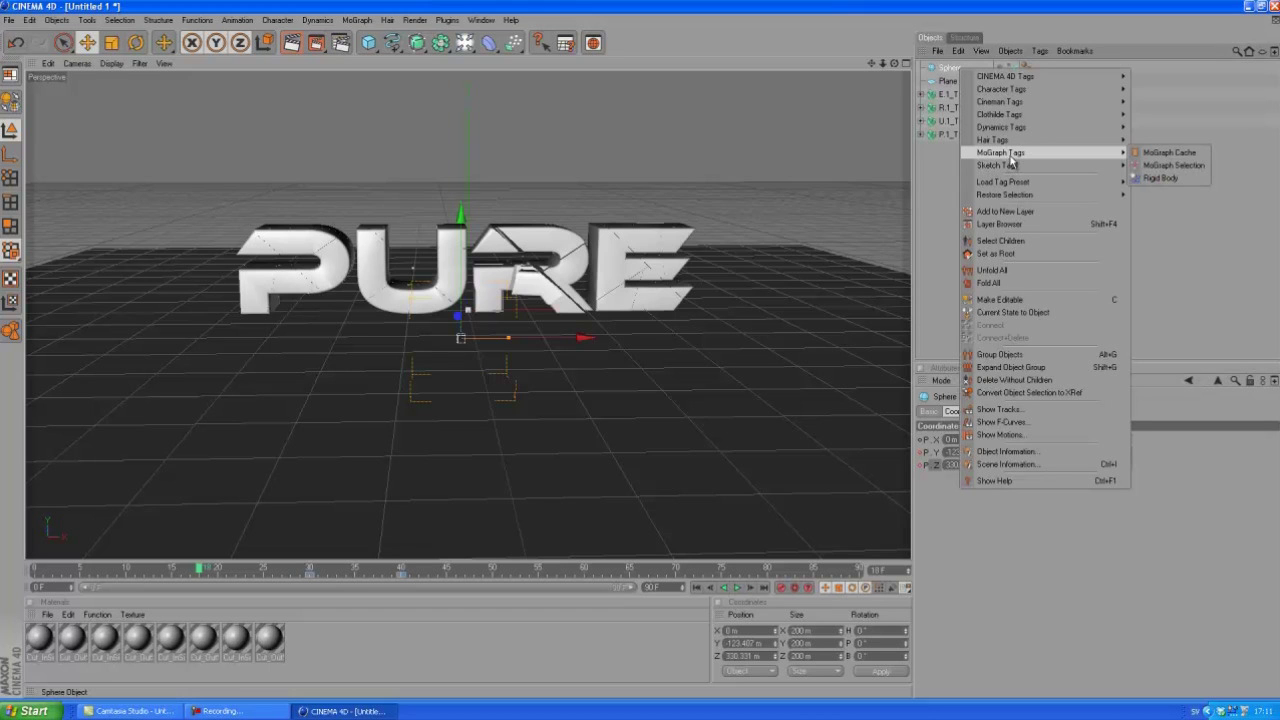
click(1168, 177)
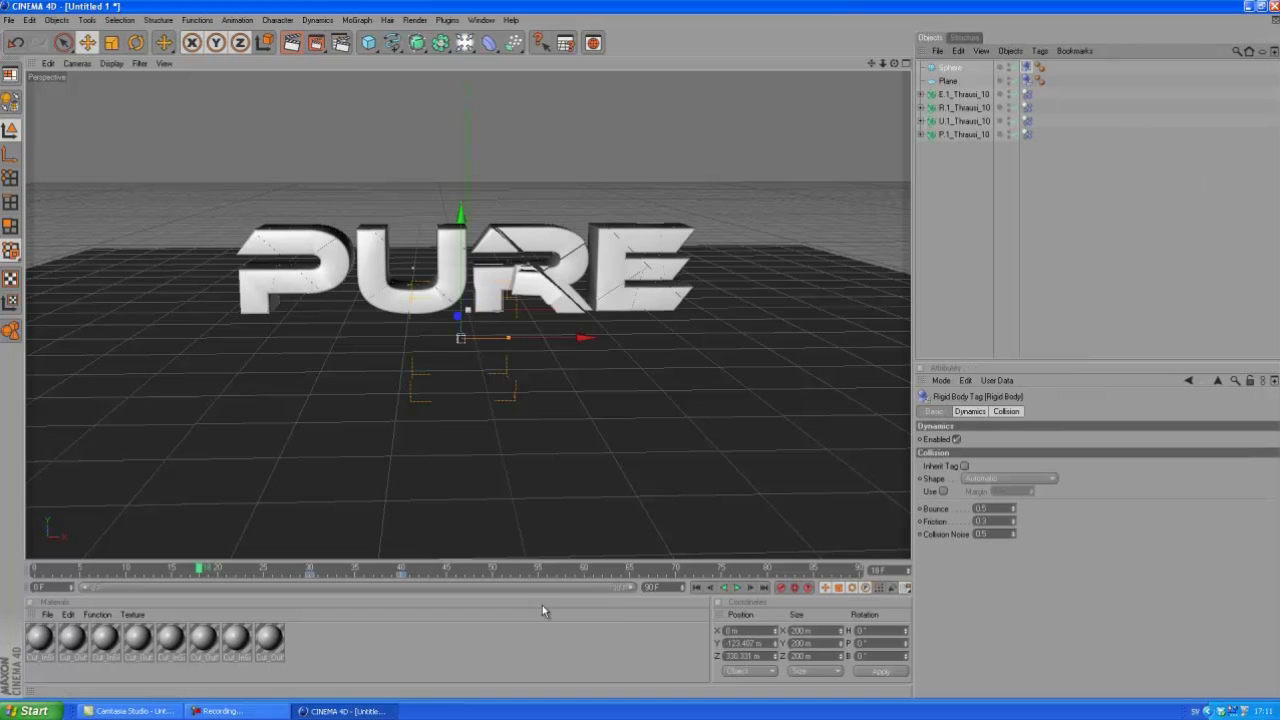
Play the animation from the first frame to check how the sphere hits the letters, stopping at frame 70
click(697, 587)
click(738, 588)
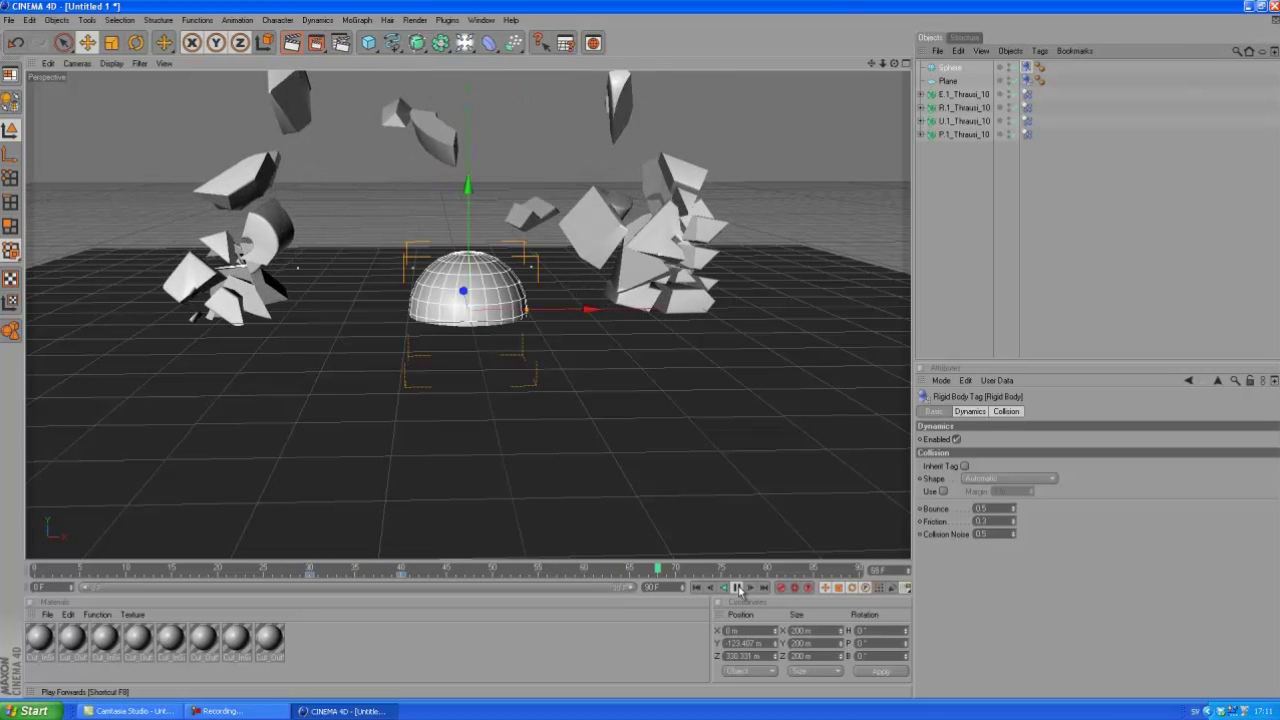
click(737, 588)
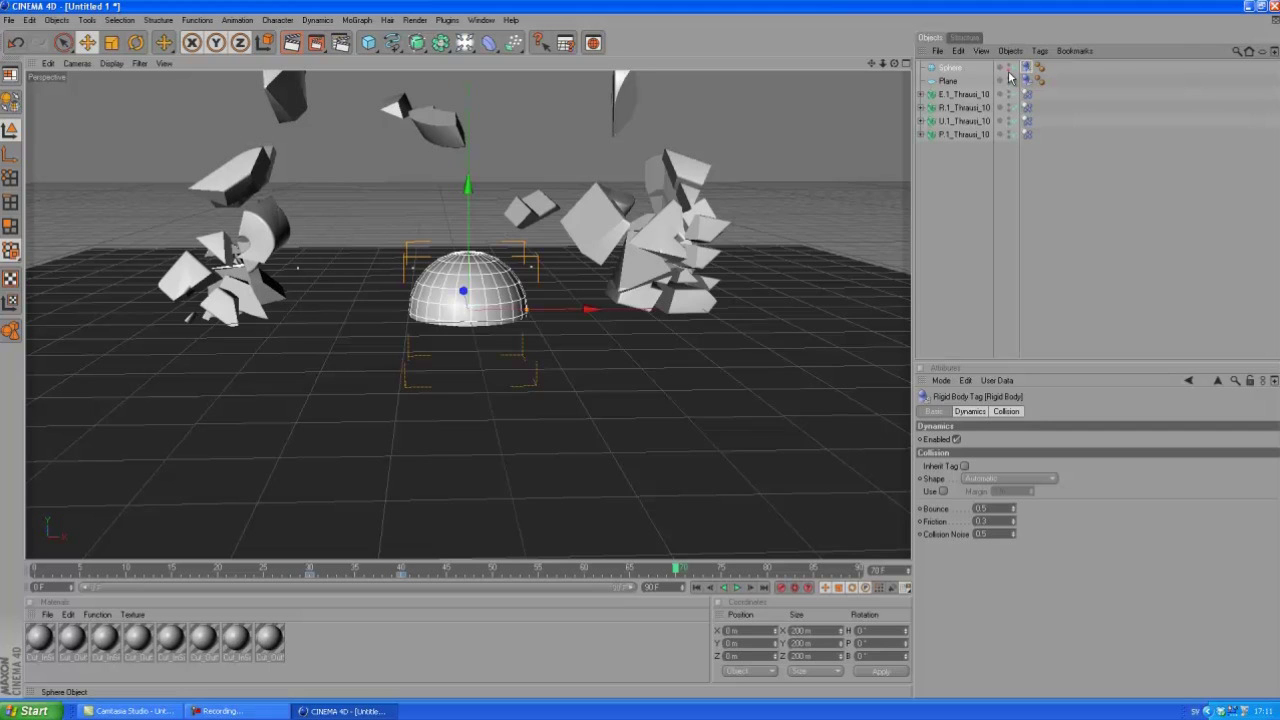
Test-render the perspective view at frame 70 and deselect the sphere
click(292, 45)
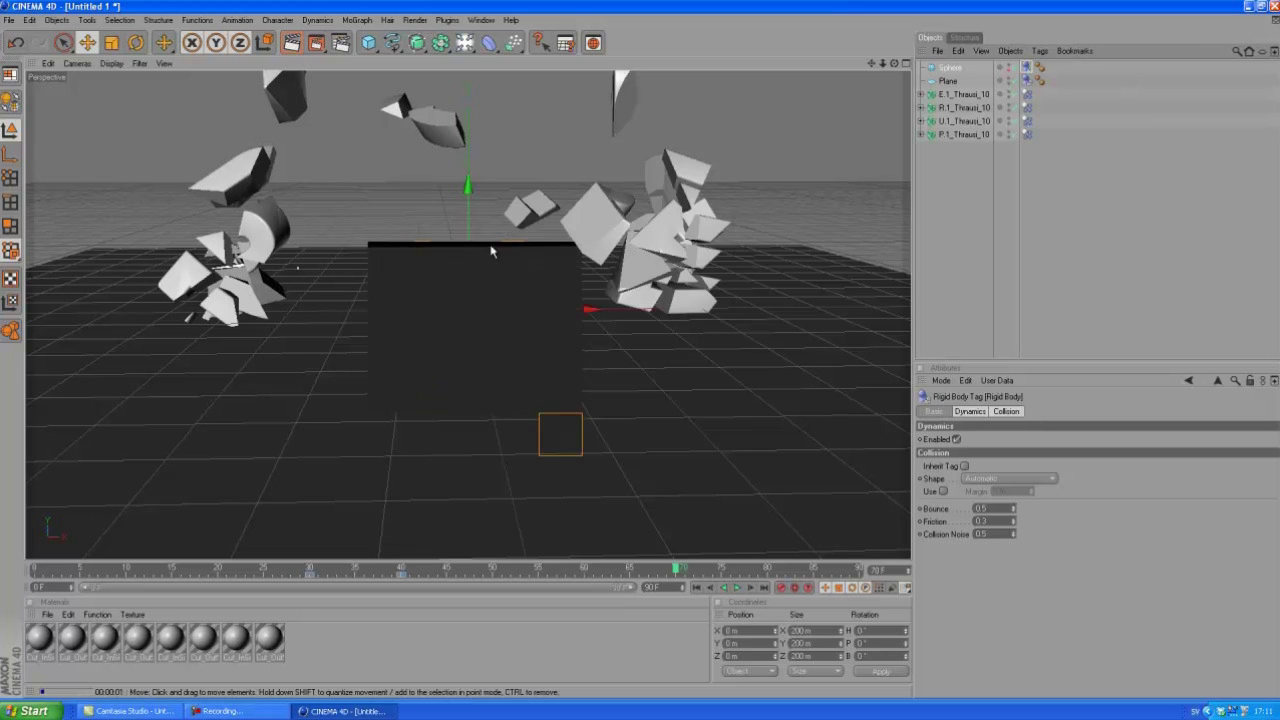
click(936, 231)
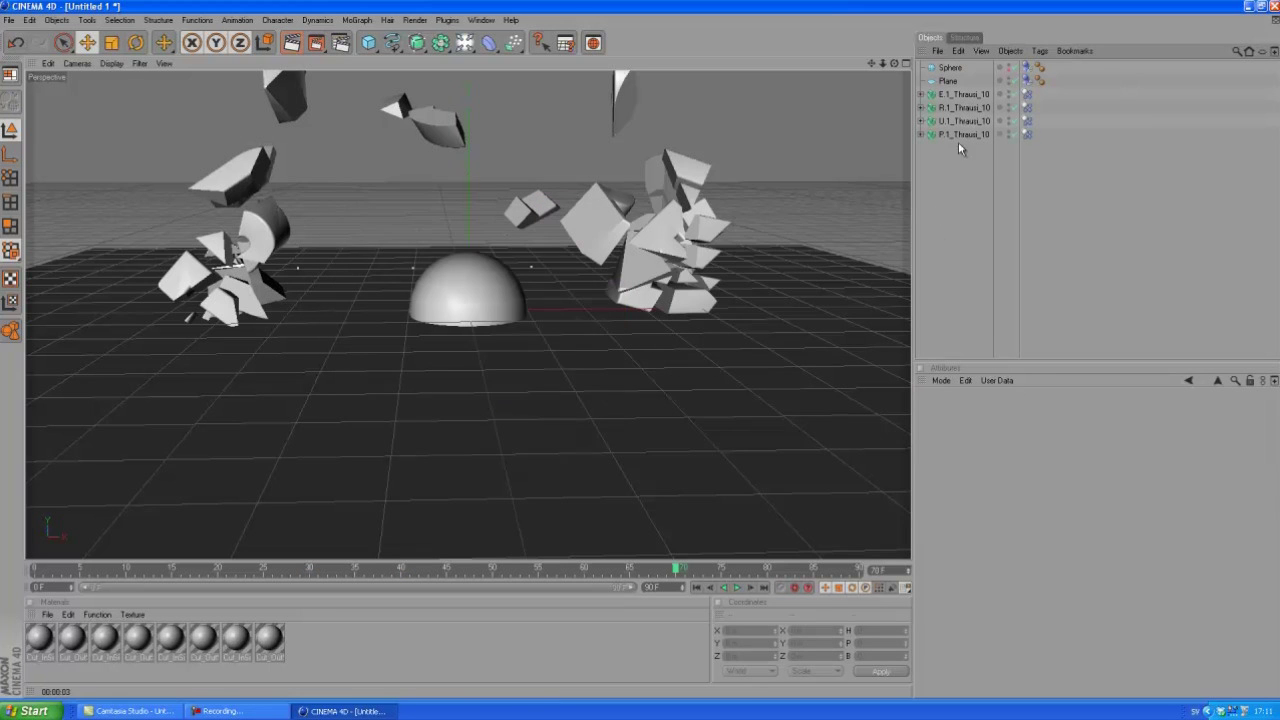
Hide the sphere in the viewport and replay the shatter animation from the first frame
click(1009, 67)
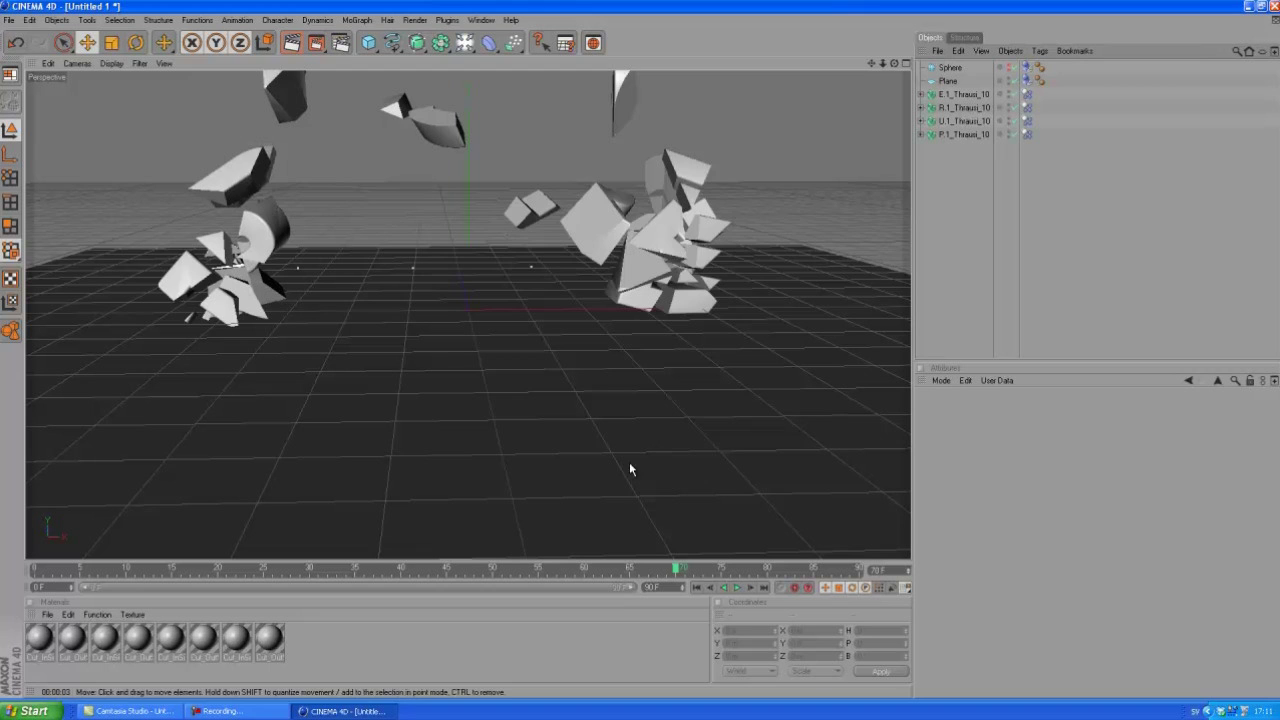
click(697, 587)
click(737, 588)
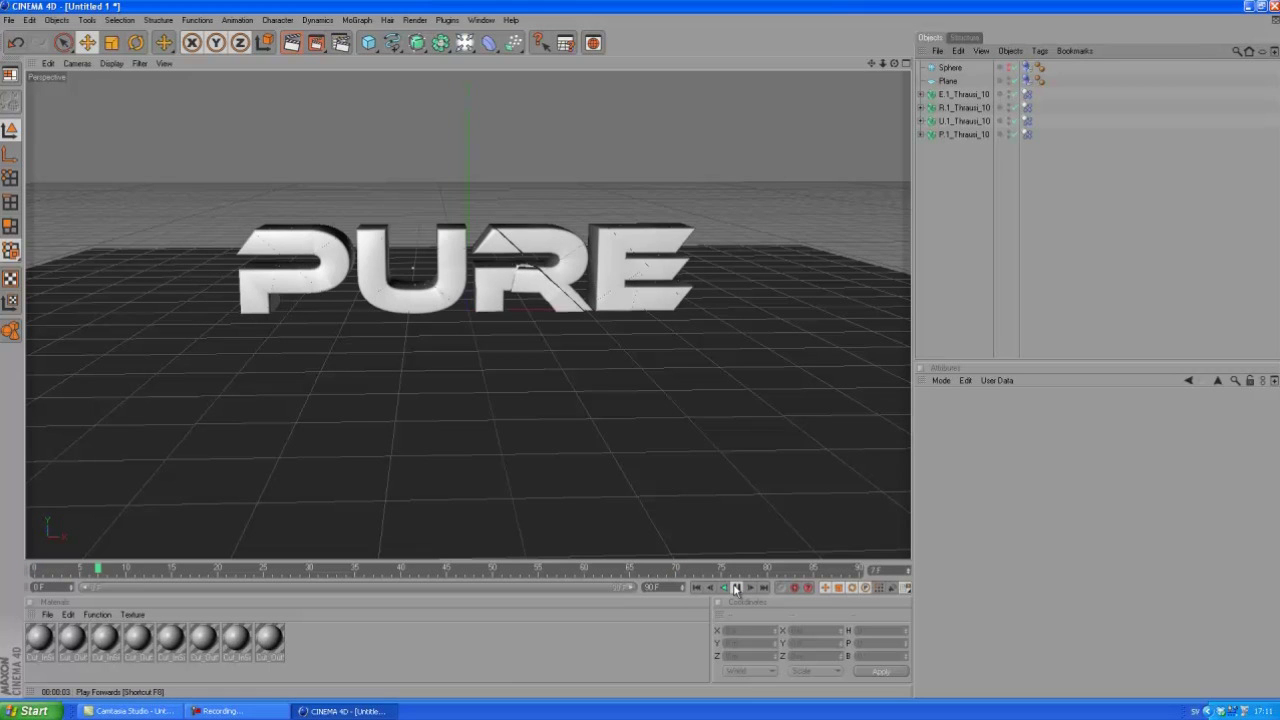